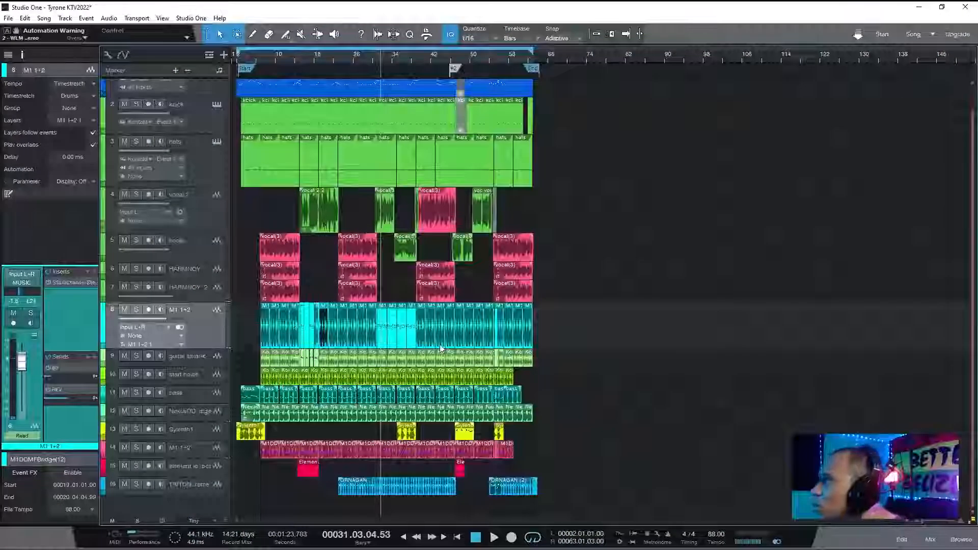
- Place the playhead near the Start marker and play the song's opening up to about bar 3
left_click(243, 64)
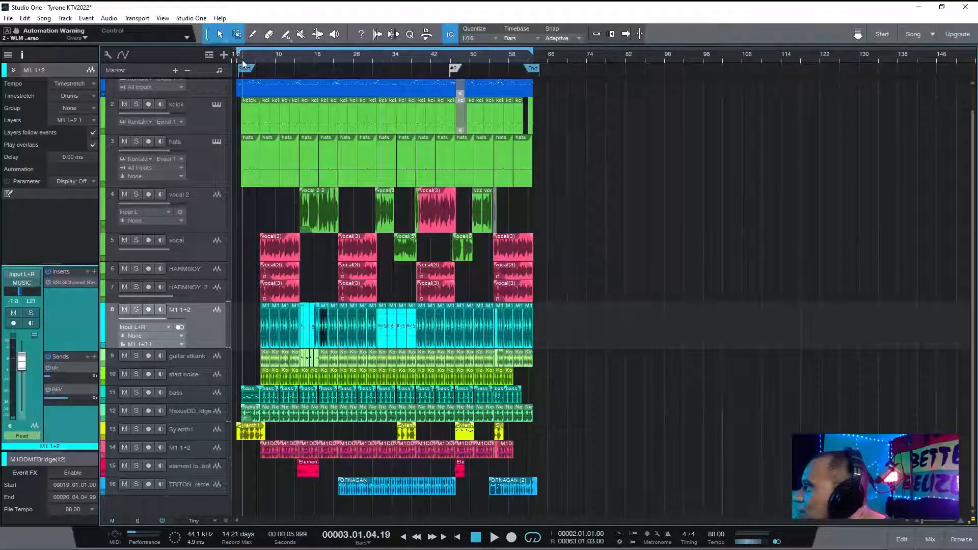
left_click(239, 64)
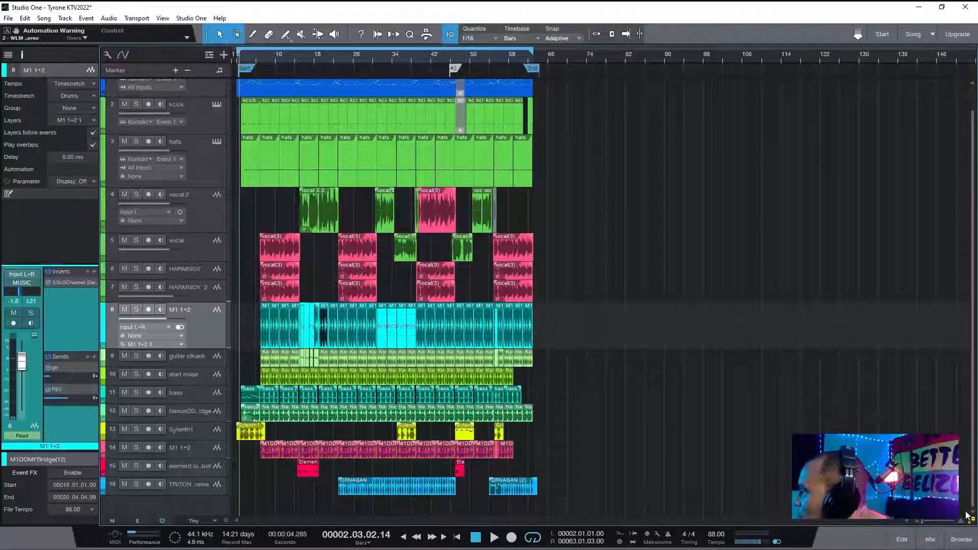
left_click_drag(921, 520, 925, 518)
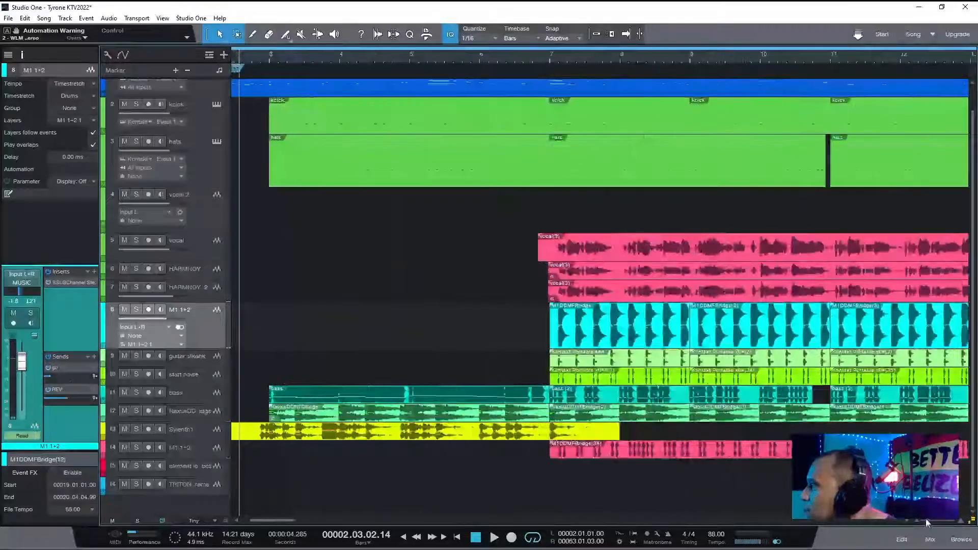
left_click_drag(262, 519, 256, 519)
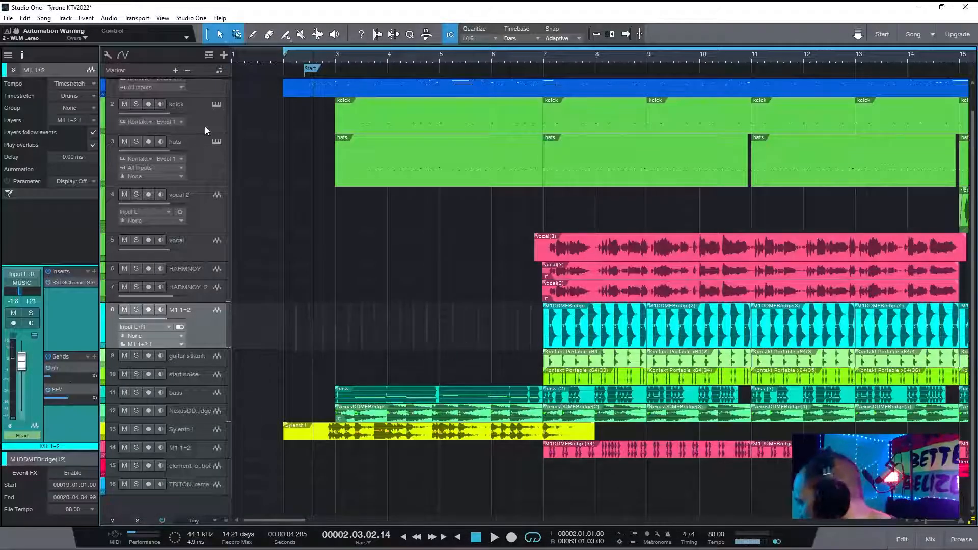
key("space")
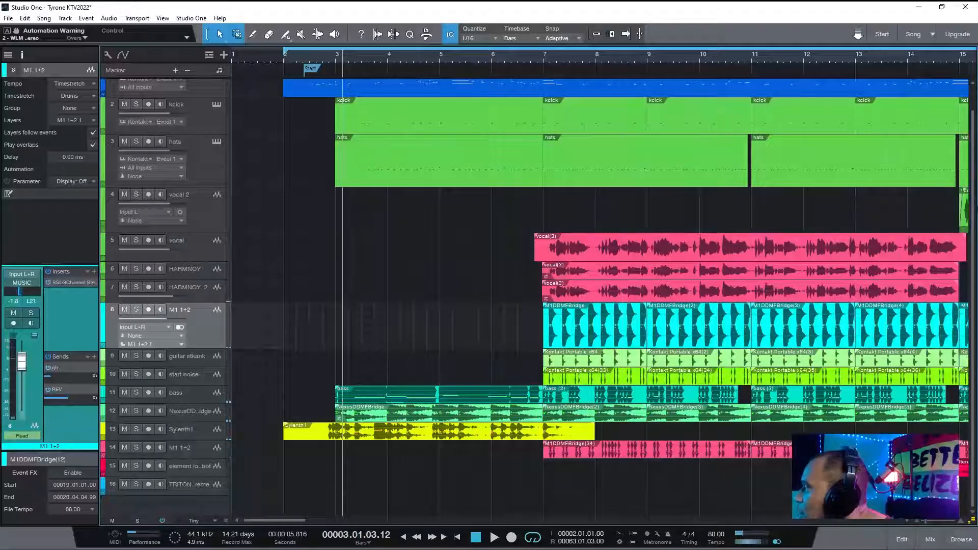
- Select the NexusDDMFBridge track, resume playback from bar 3, and mute the Sylenth1 and NexusDDMFBridge tracks
scroll(804, 92, "up", 1)
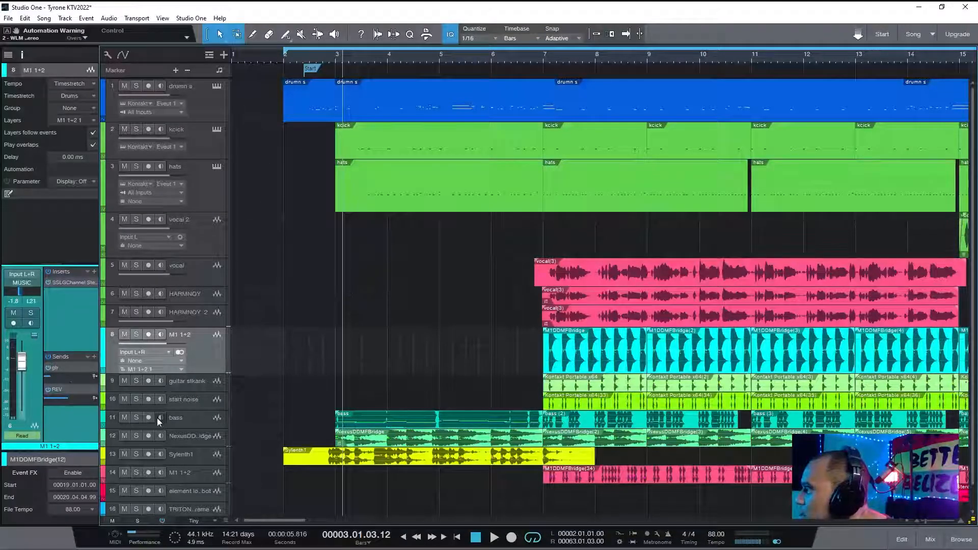
left_click(183, 441)
key("space")
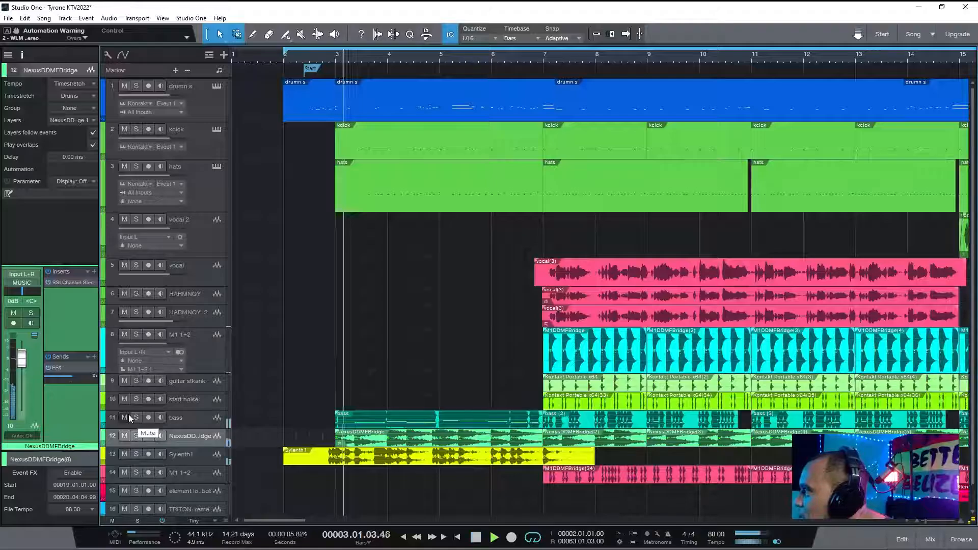
left_click(124, 454)
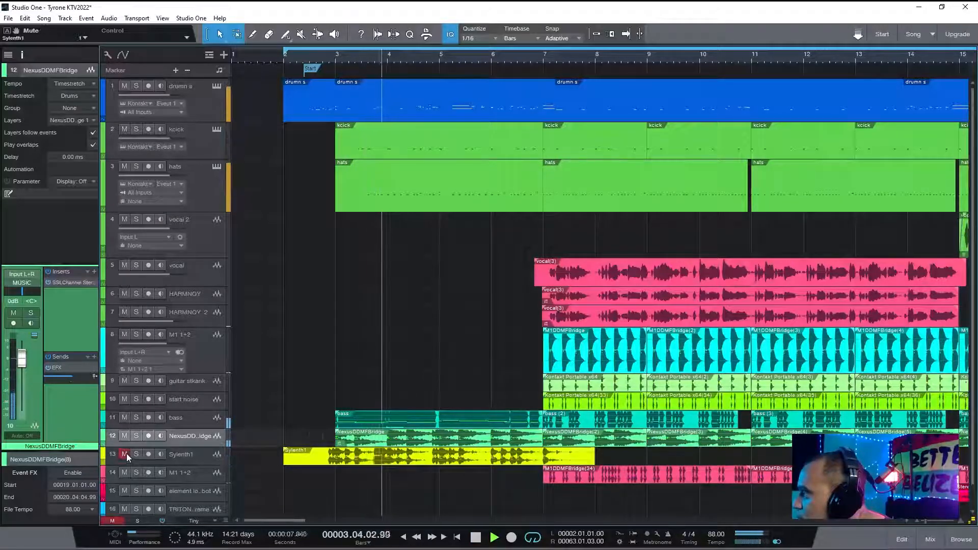
left_click(123, 439)
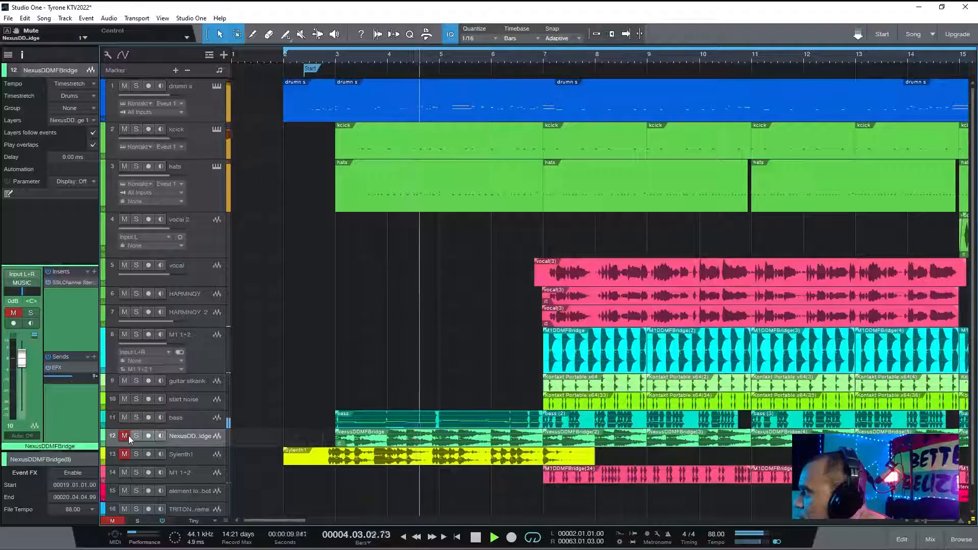
- Mute the HARMNOY, HARMNOY 2 and vocal tracks while the song plays
scroll(970, 257, "down", 1)
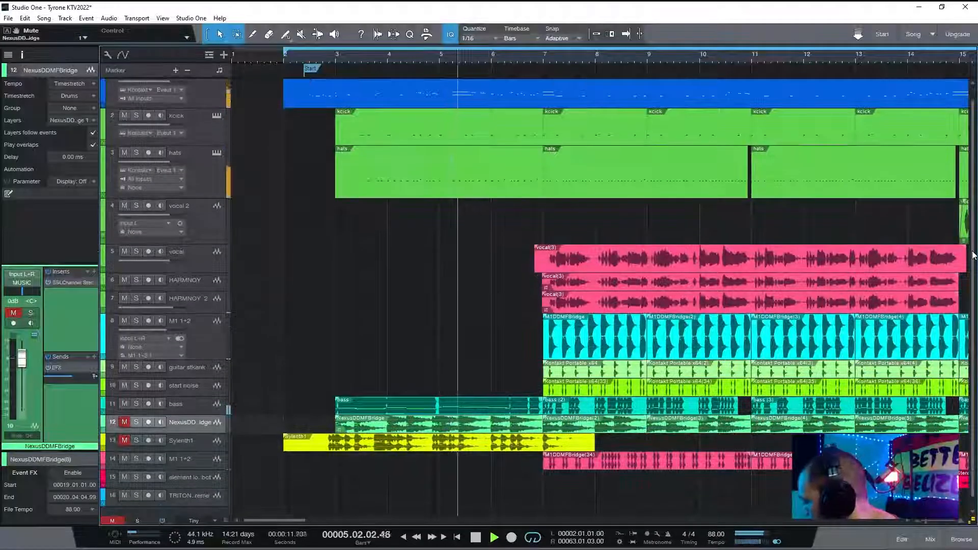
scroll(970, 255, "down", 1)
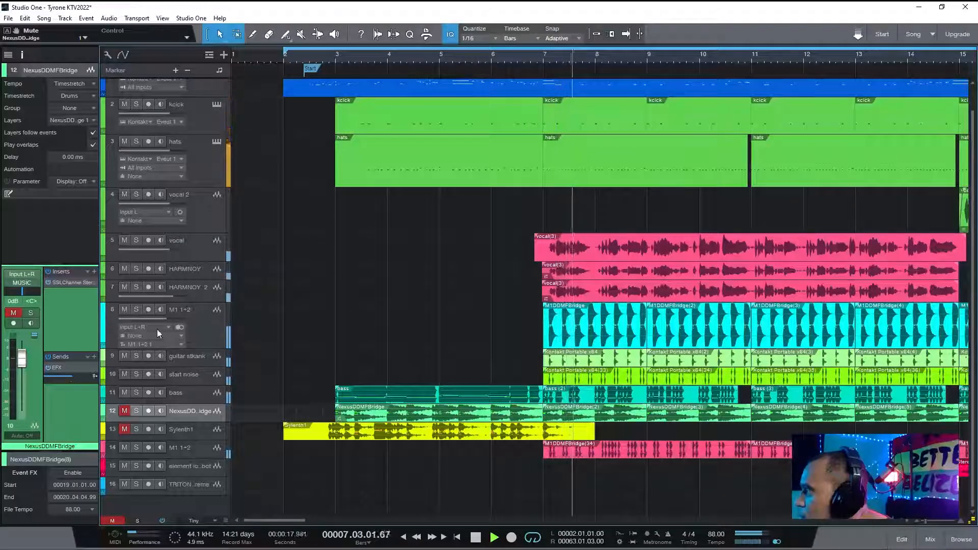
left_click(118, 242)
left_click(124, 269)
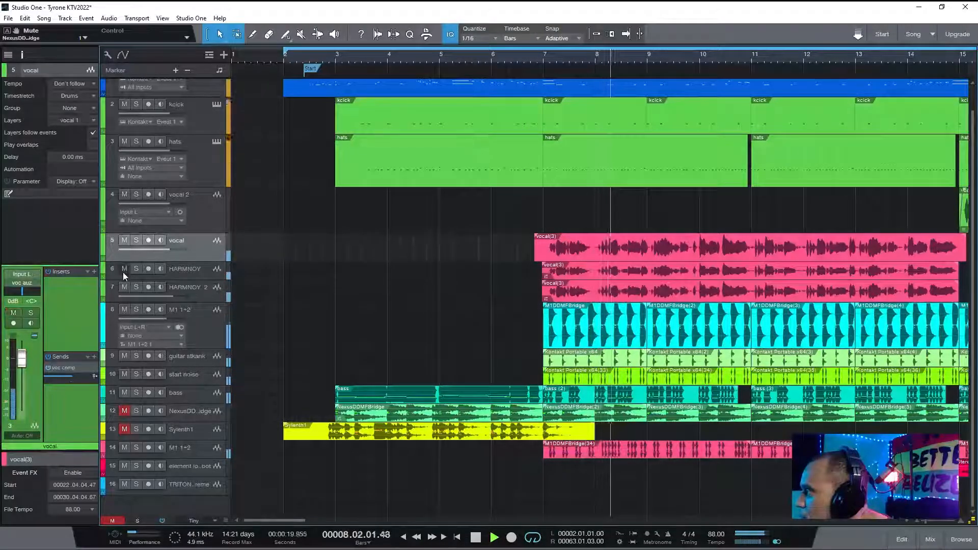
left_click(124, 288)
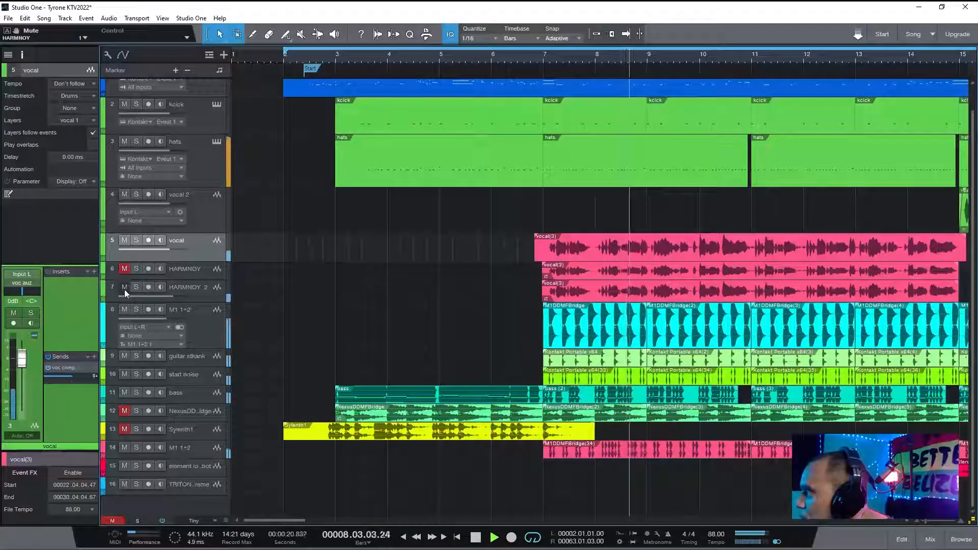
left_click(123, 240)
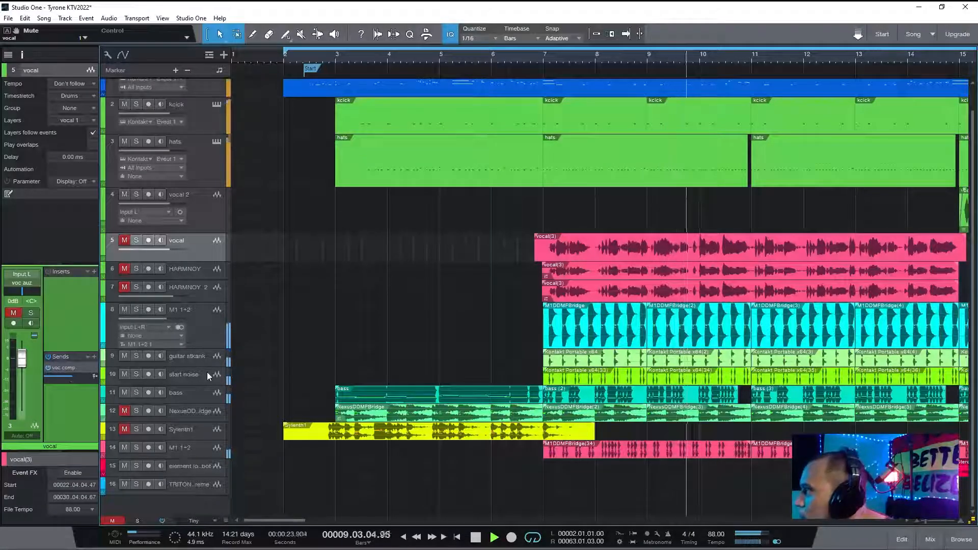
- Unmute the Sylenth1 and NexusDDMFBridge tracks and mute vocal 2 while the instrumental plays
left_click(191, 374)
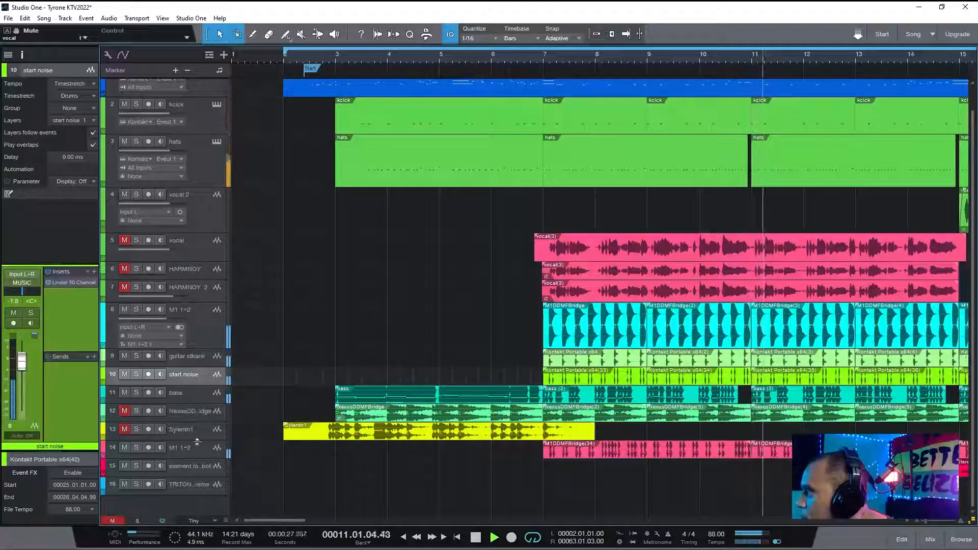
left_click(187, 454)
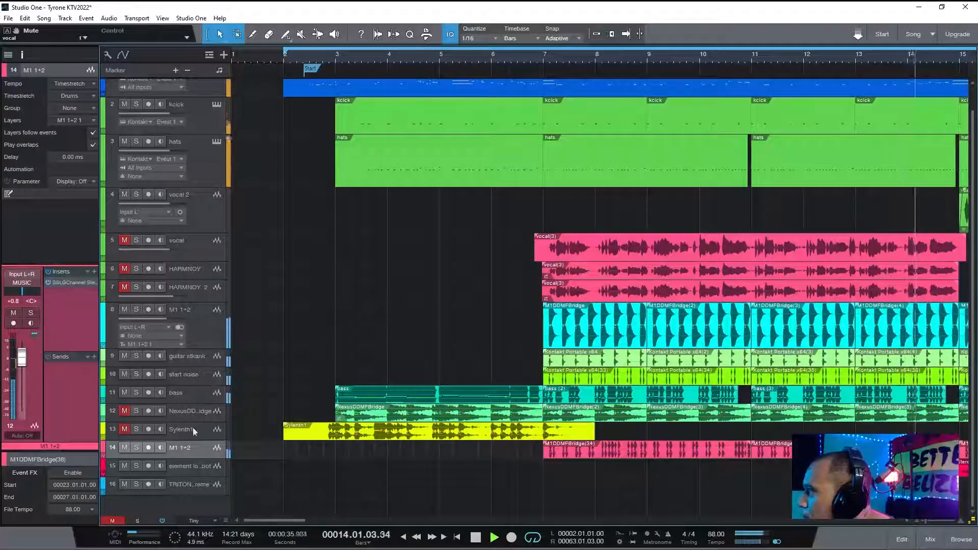
left_click(124, 430)
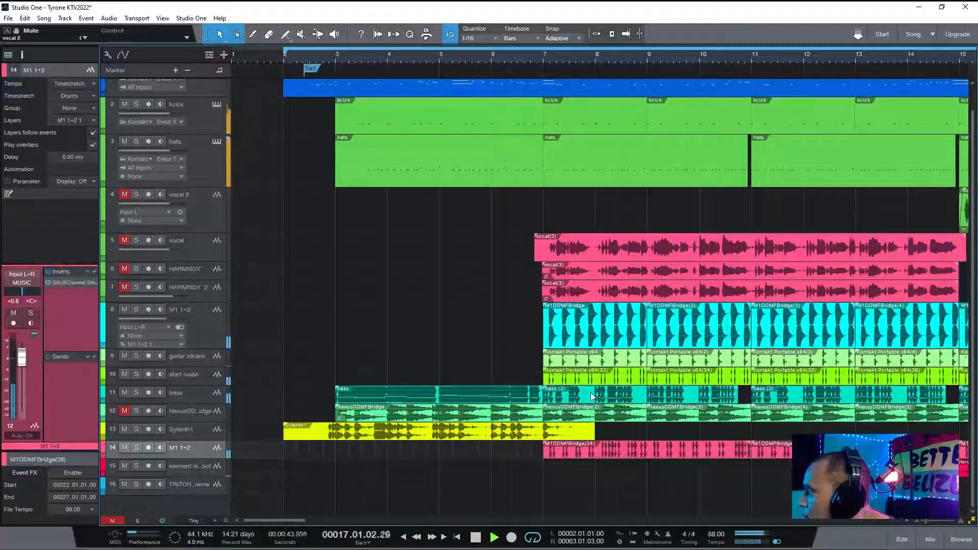
left_click_drag(928, 521, 924, 520)
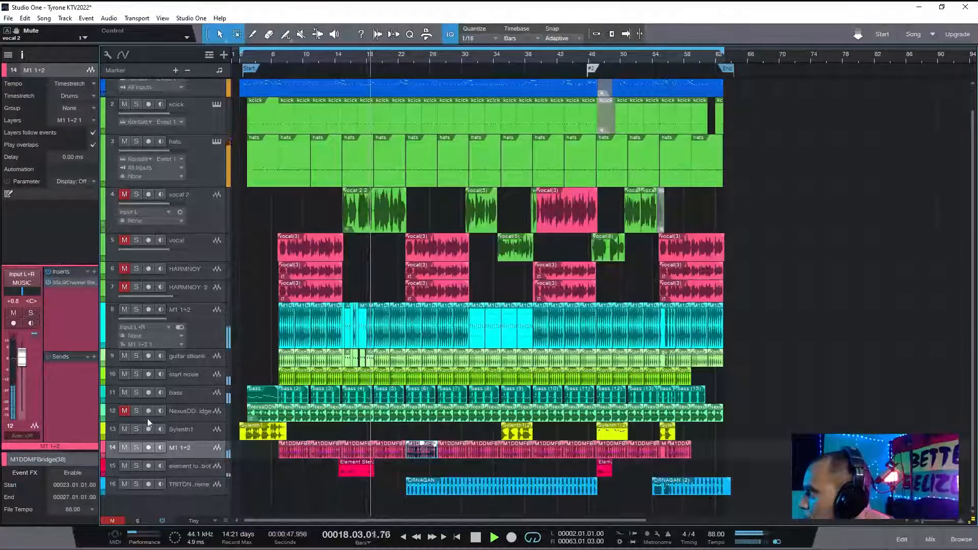
left_click(123, 413)
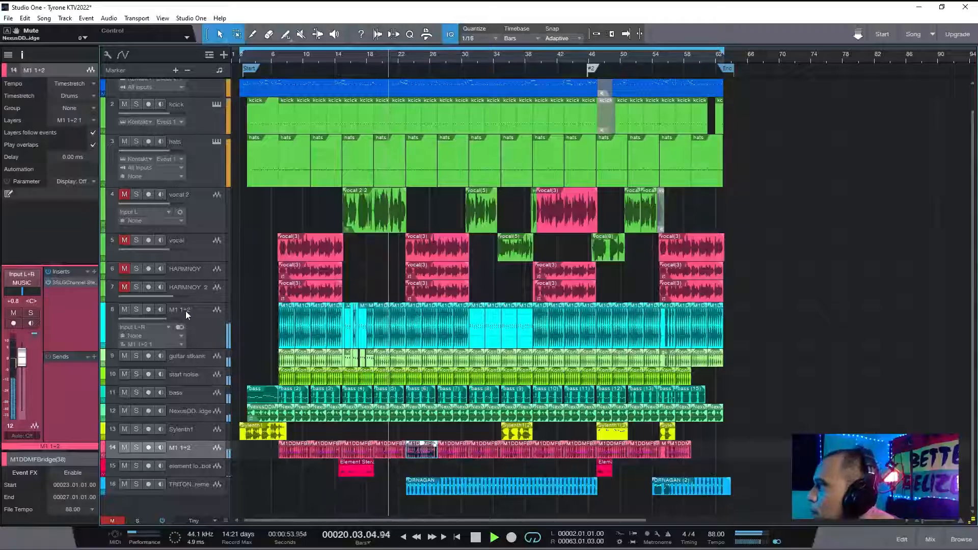
- Select the vocal 2 track, stop playback, and slightly reduce the track's height
left_click(208, 208)
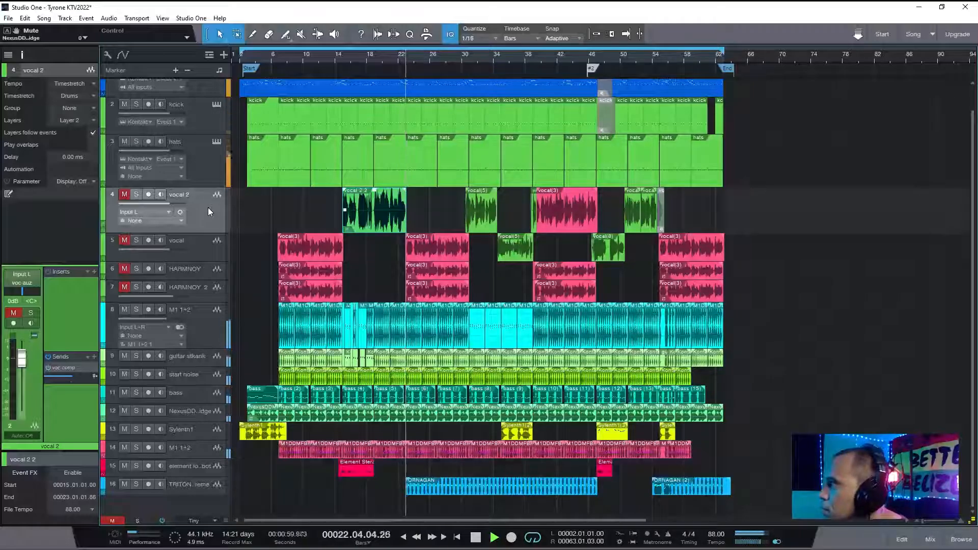
key("space")
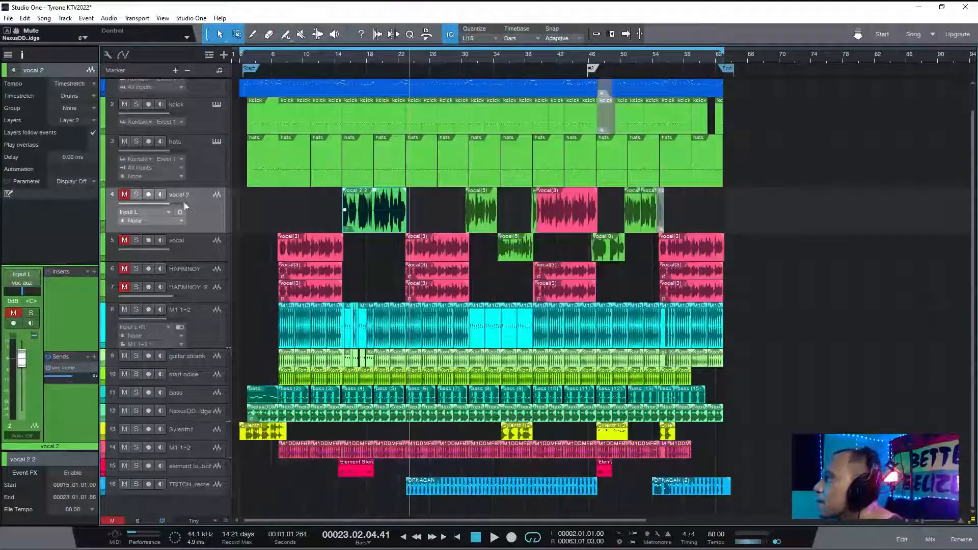
left_click_drag(202, 230, 201, 228)
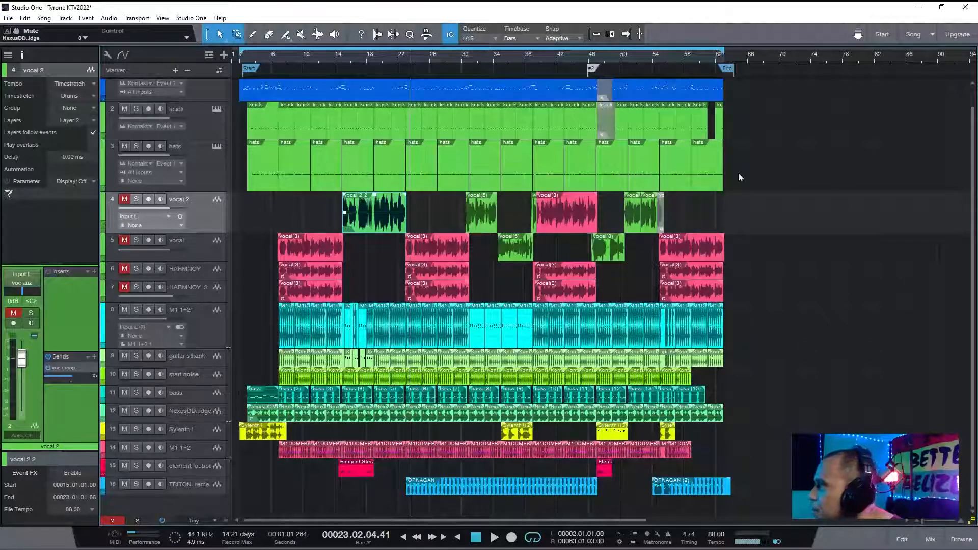
scroll(102, 100, "up", 1)
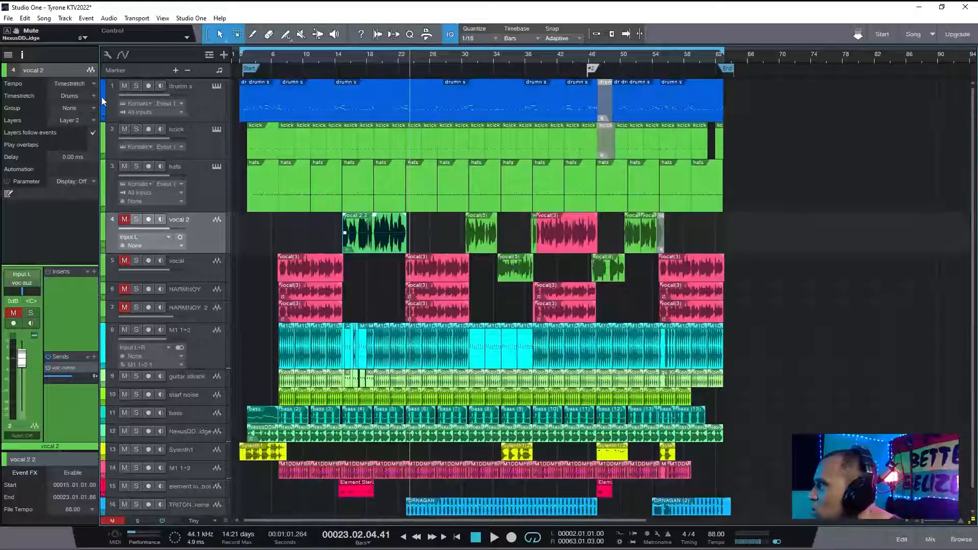
- Solo the drum s, kcick and hats tracks and play them together
left_click(135, 86)
left_click(136, 129)
left_click(136, 167)
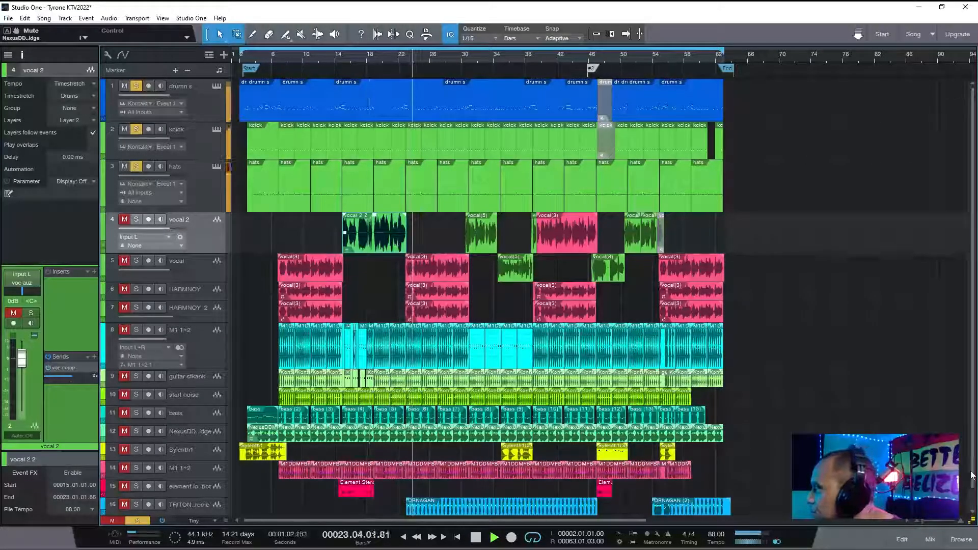
- Open the full mixing console and solo the DRUM COMP bus alongside the DRUMS SUB bus
key("F3")
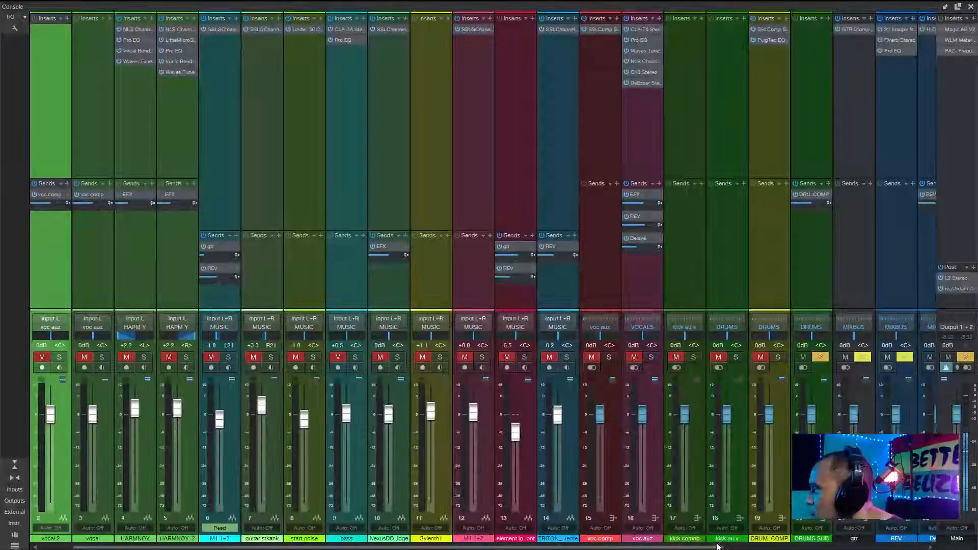
scroll(734, 457, "right", 3)
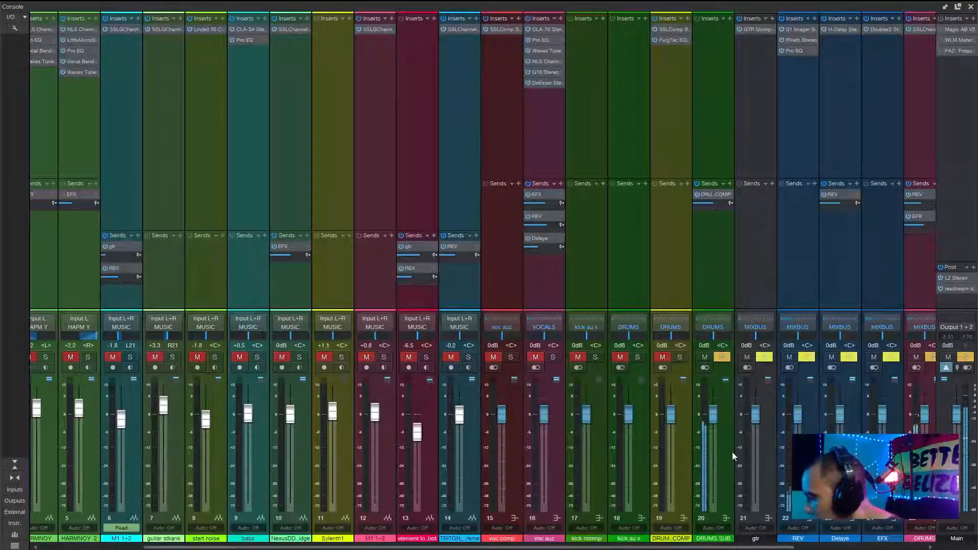
left_click(681, 362, "shift")
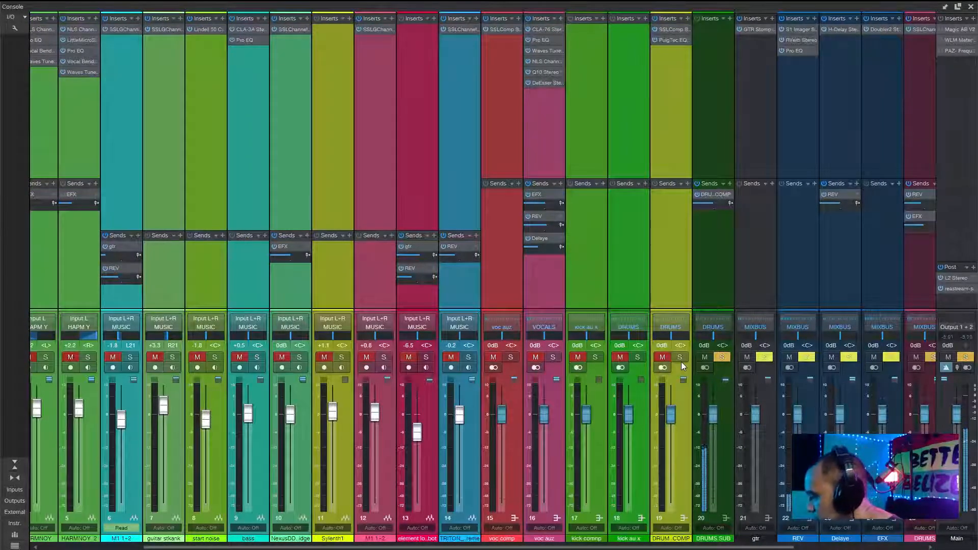
left_click(696, 383)
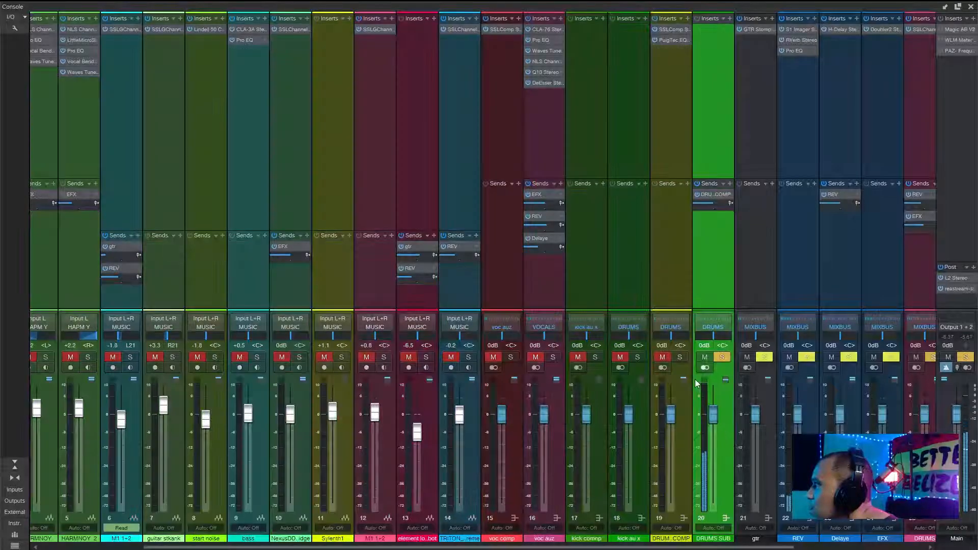
left_click(680, 358)
- Examine the REV and Delaye effect channels and the DRUMS bus in the console
left_click(806, 512)
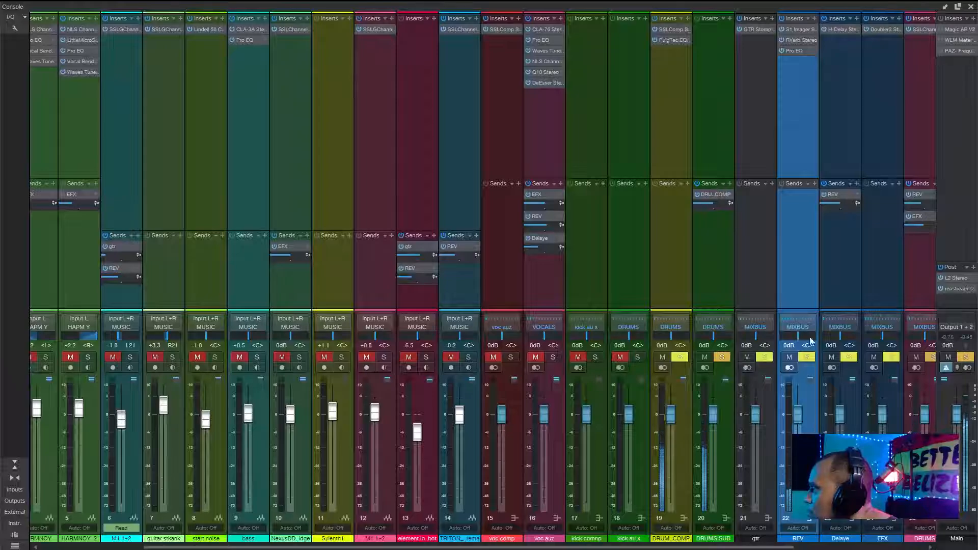
left_click(840, 296)
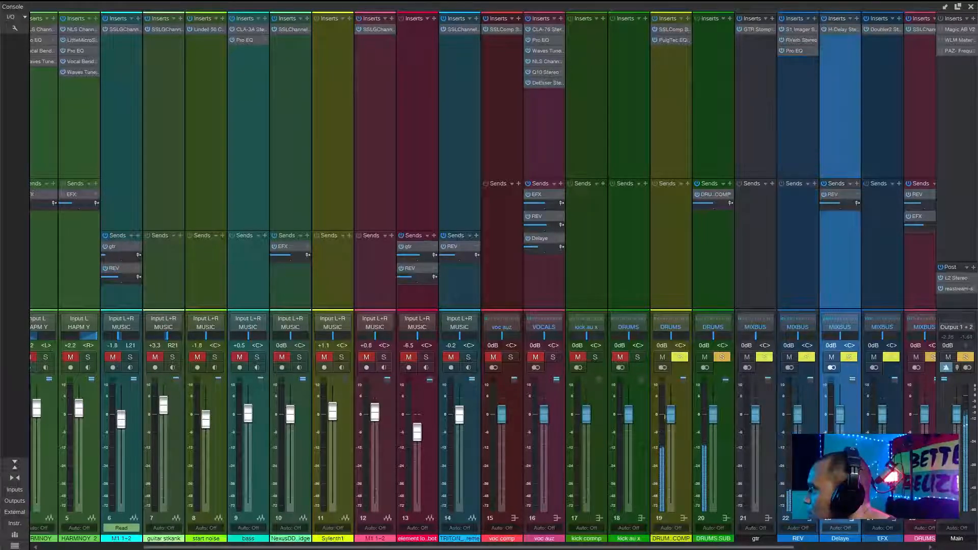
left_click_drag(728, 547, 851, 548)
left_click(752, 470)
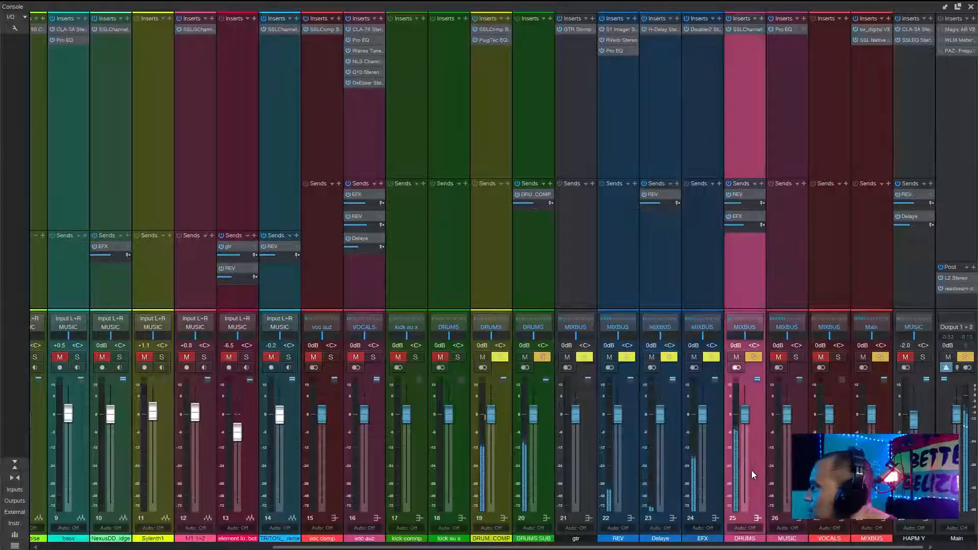
- Open the REV effect's inserts from the DRUMS bus send, view the S1 Imager and RVerb plug-ins, and close the window
double_click(741, 195)
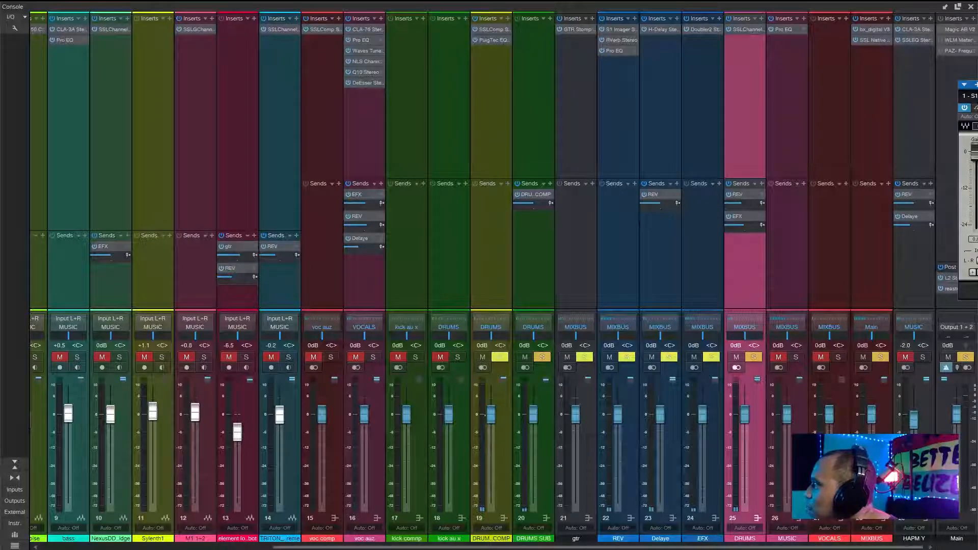
left_click_drag(967, 84, 589, 78)
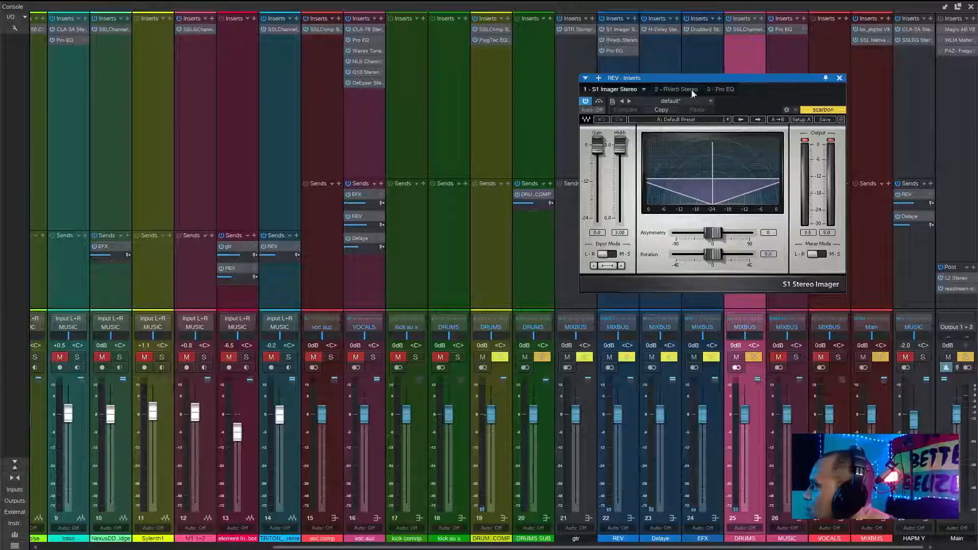
left_click(678, 89)
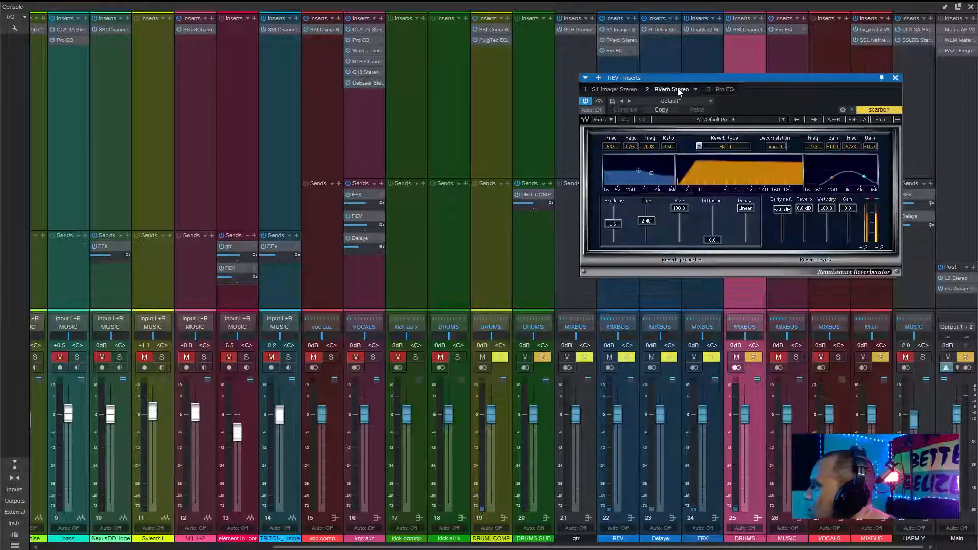
left_click(895, 78)
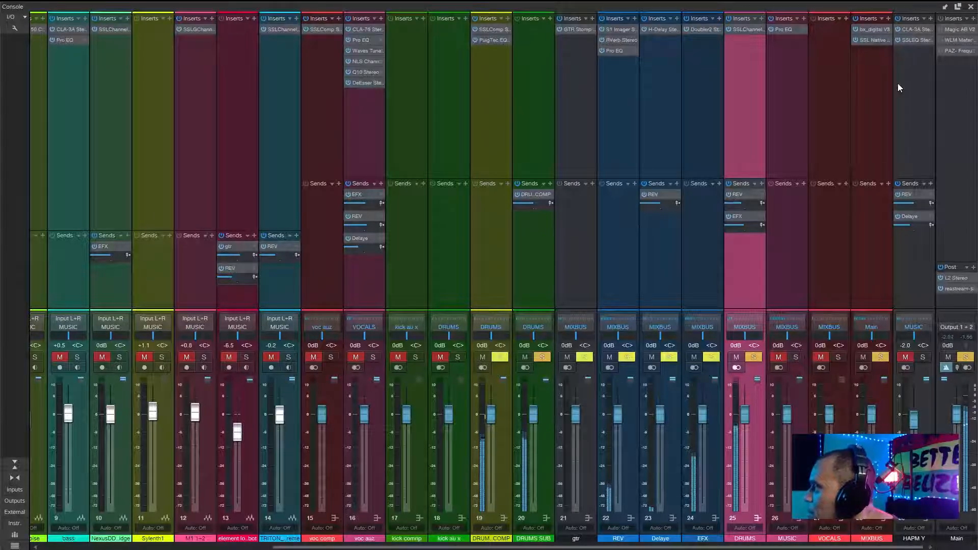
- Close the mixing console, solo the guitar stkank track, and mute it again
left_click(971, 8)
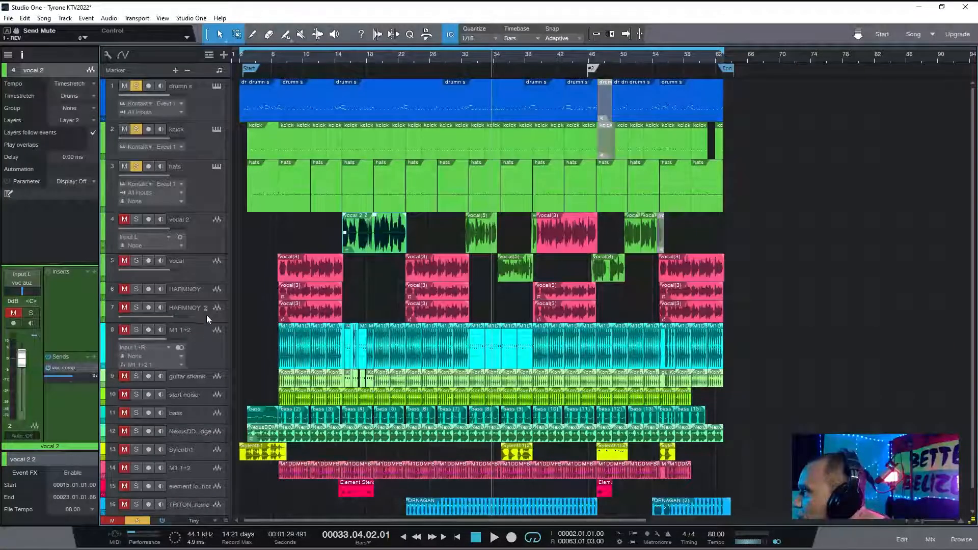
left_click(204, 381)
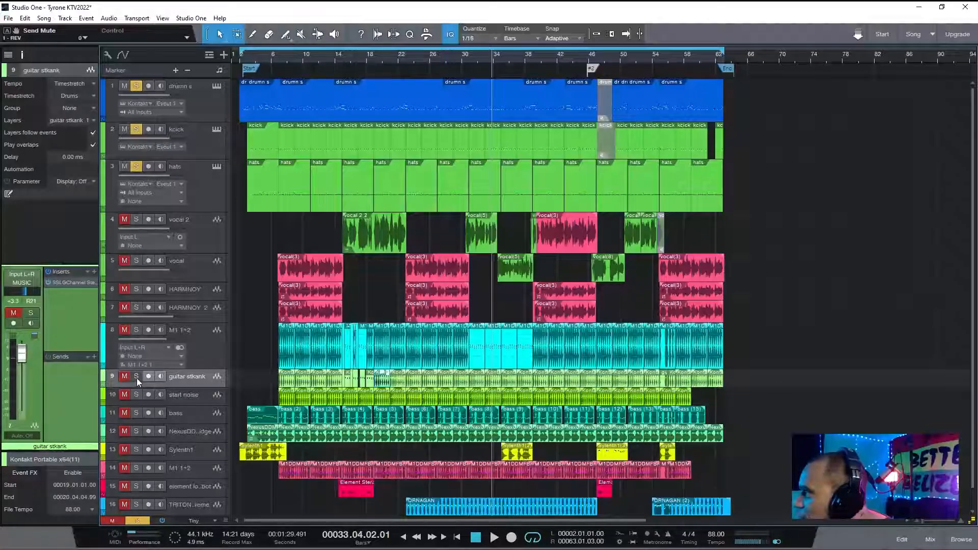
left_click(137, 378)
left_click(197, 396)
left_click(194, 382)
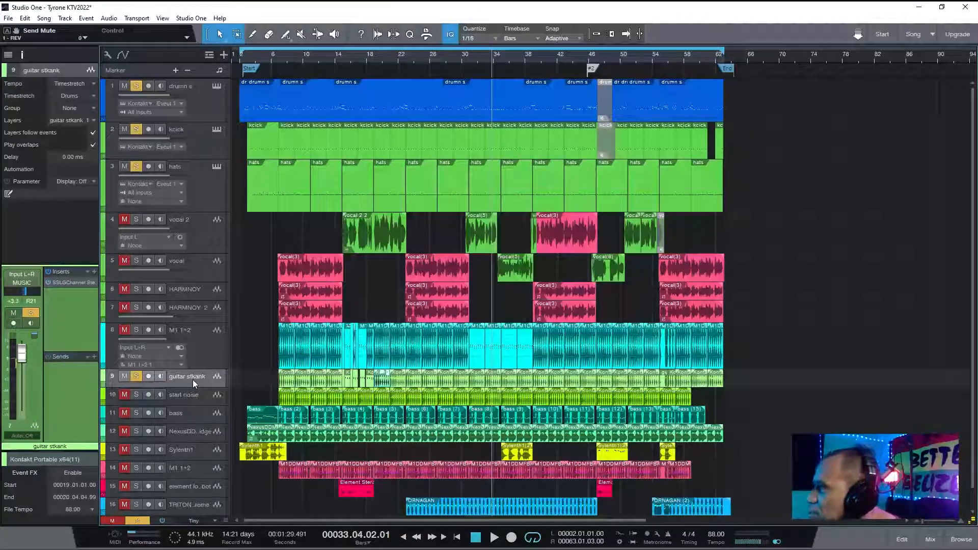
left_click(205, 351)
left_click(124, 376)
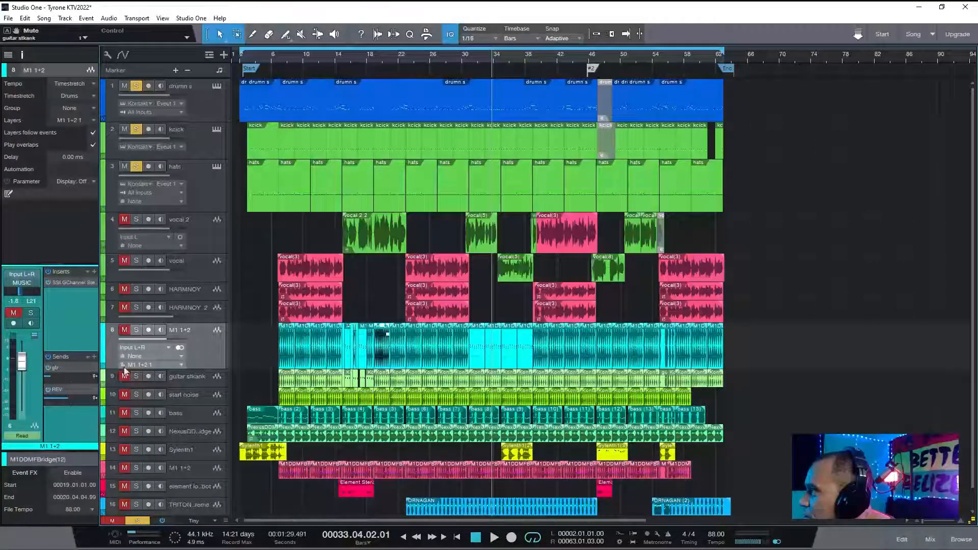
- Solo the M1 1+2 track above guitar stkank and play it with the drums from about bar 7
left_click(135, 330)
key("space")
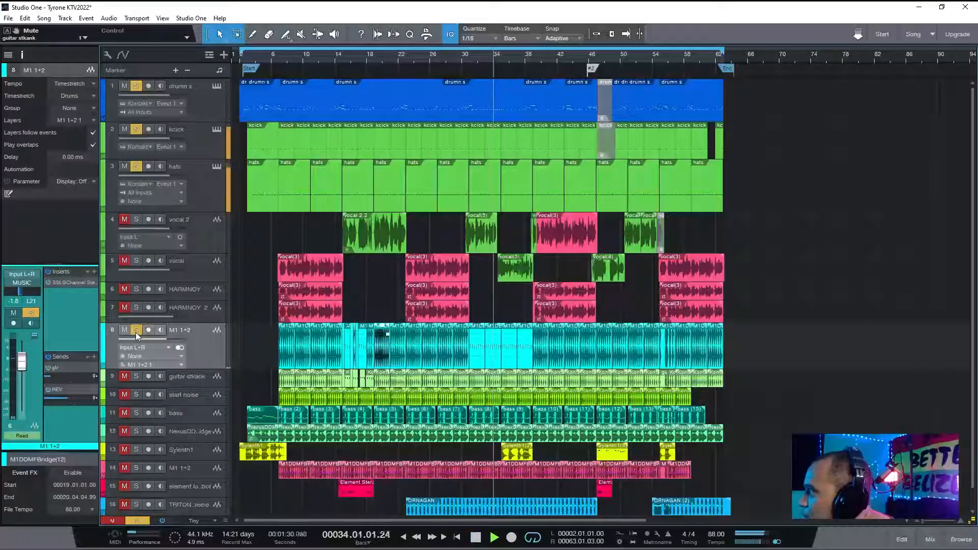
left_click(283, 60)
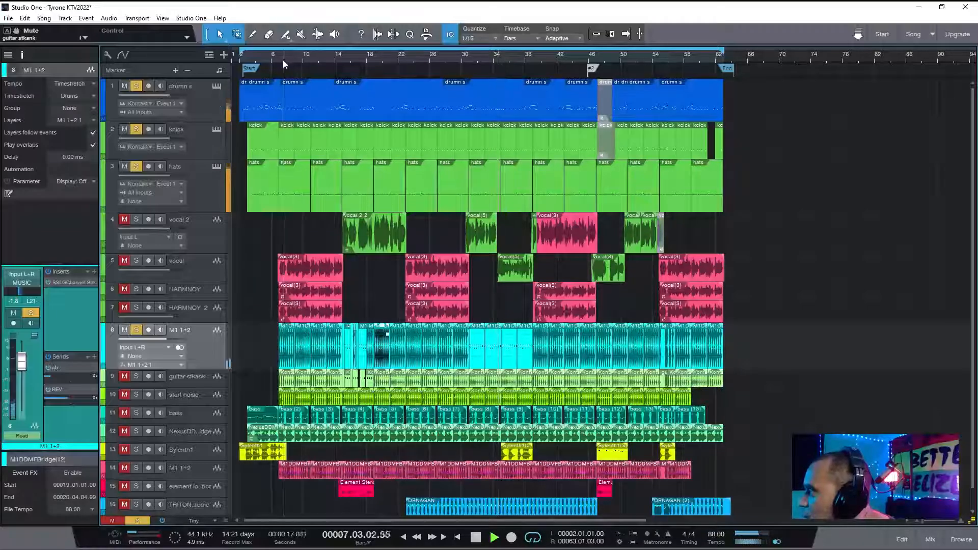
- View M1 1+2's SSLGChannel plug-in during playback and bring the guitar stkank, start noise and bass tracks into the mix
left_click(71, 282)
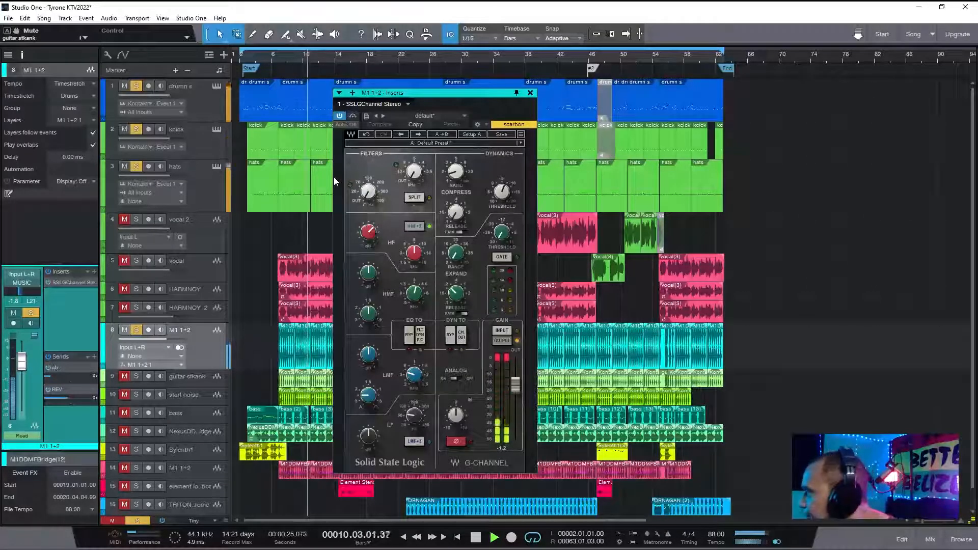
left_click(123, 376)
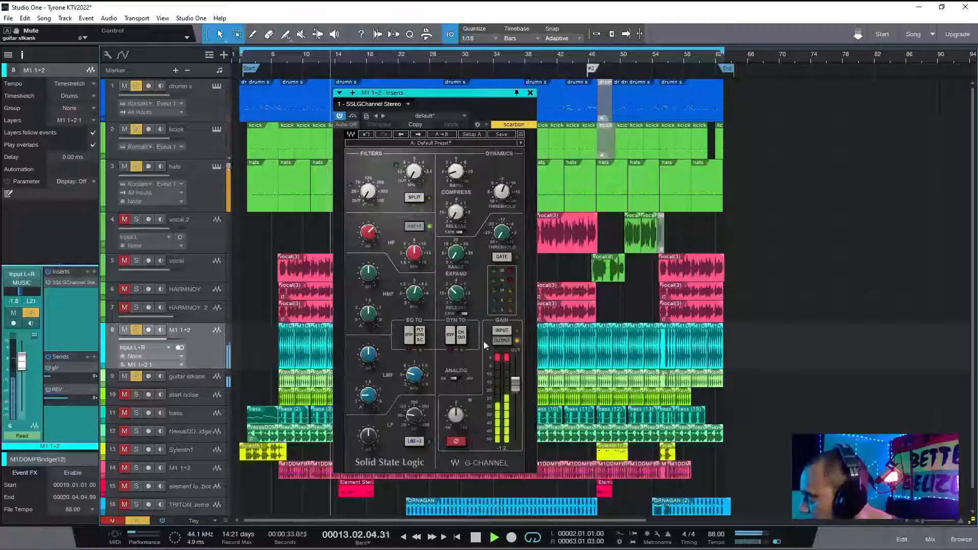
left_click(126, 395)
left_click(121, 413)
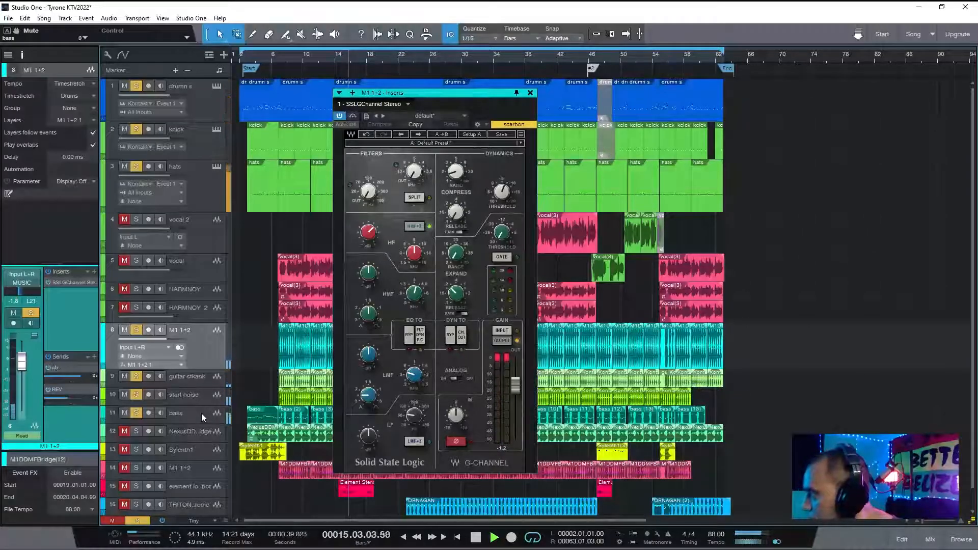
left_click(530, 93)
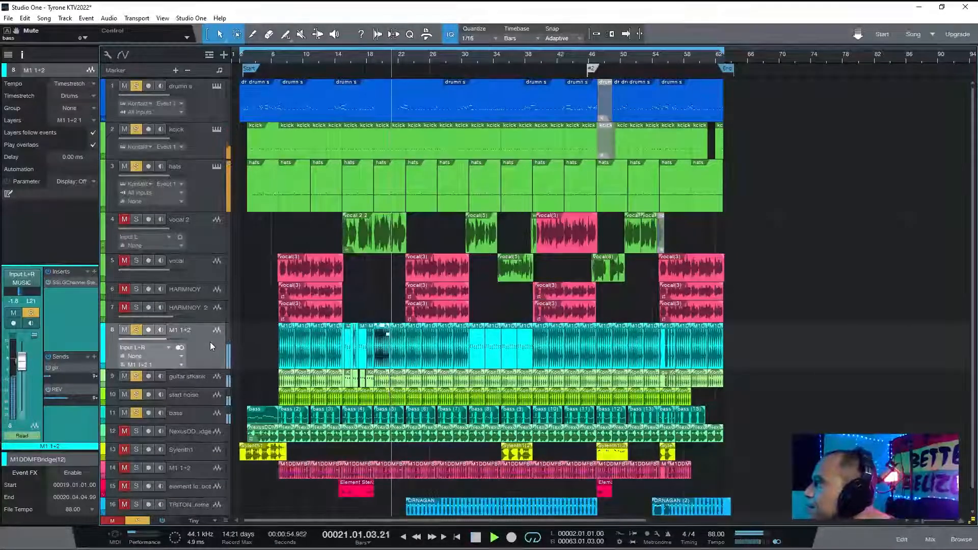
key("space")
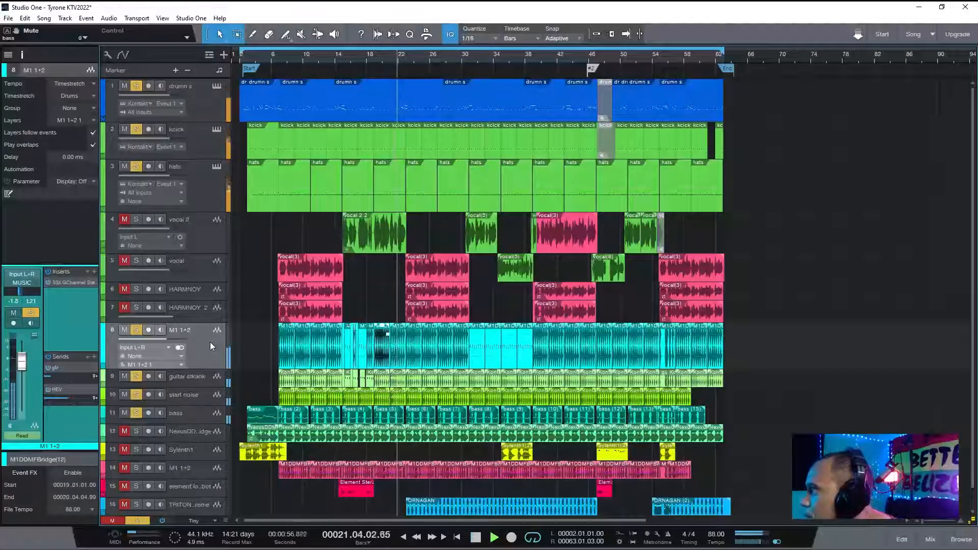
- Examine the SSLGChannel settings on the M1 1+2 and guitar stkank tracks while playing the song
left_click(63, 282)
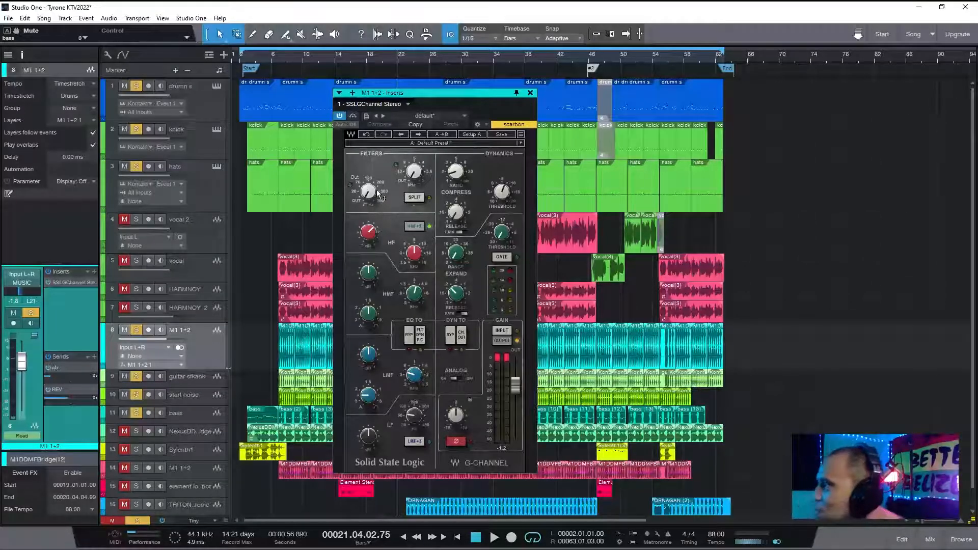
key("space")
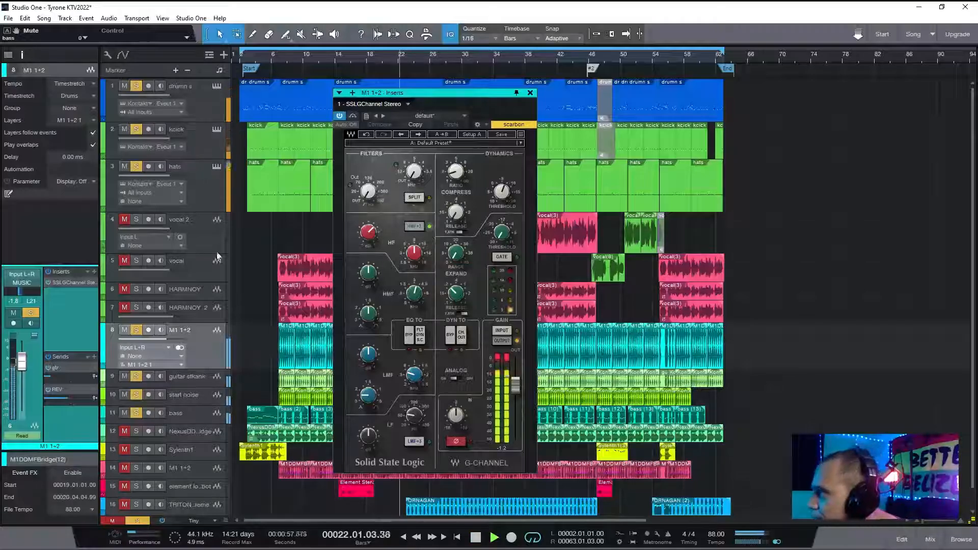
left_click(192, 379)
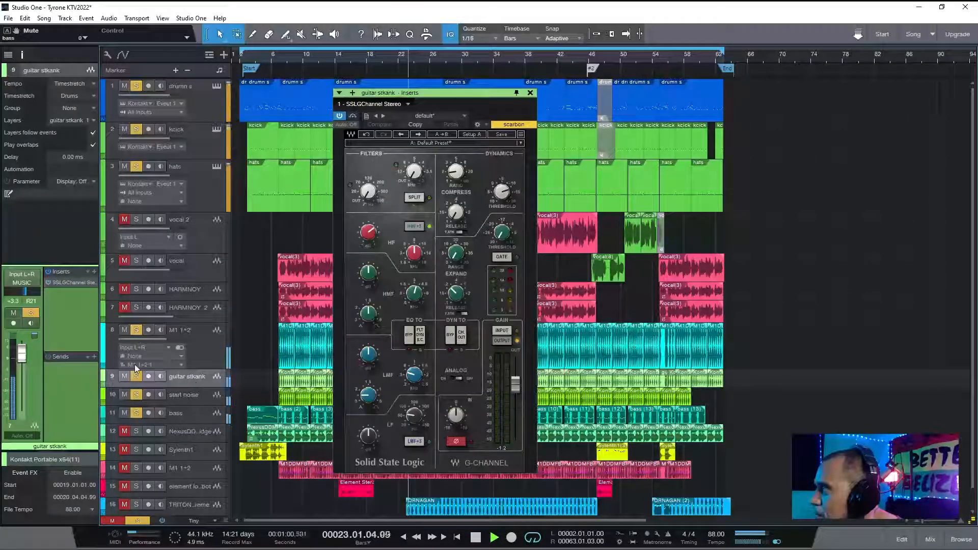
left_click(70, 282)
left_click(67, 283)
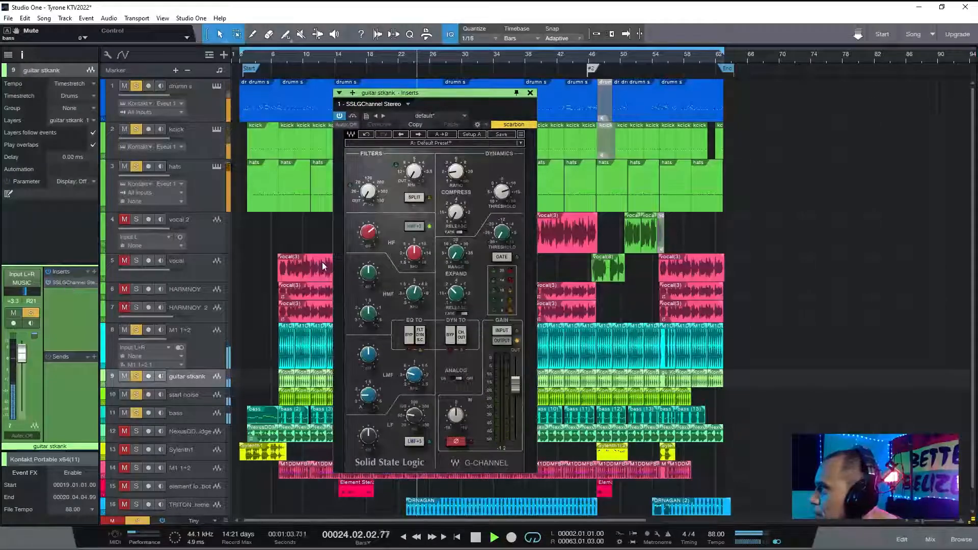
key("space")
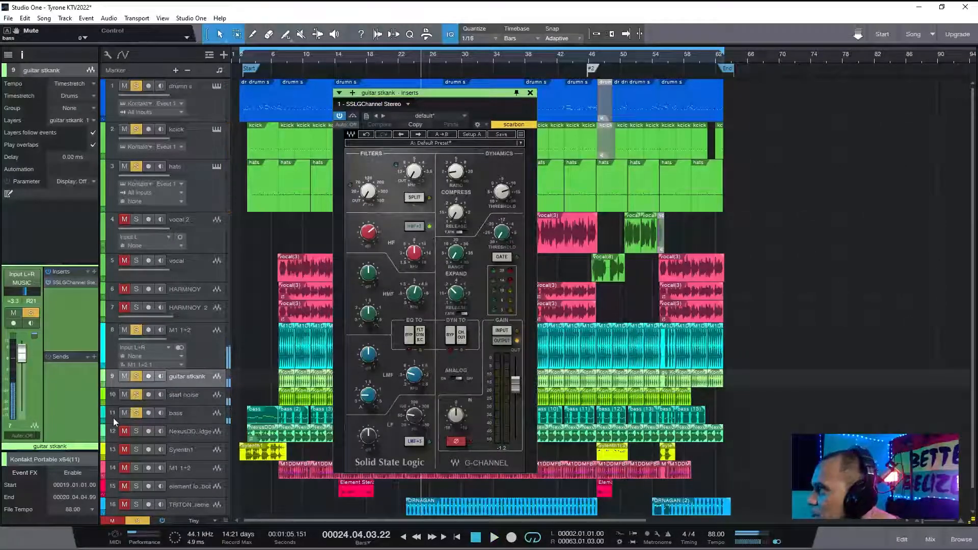
- Mute the M1 1+2 track above guitar stkank and play a short passage without it
left_click(125, 330)
key("space")
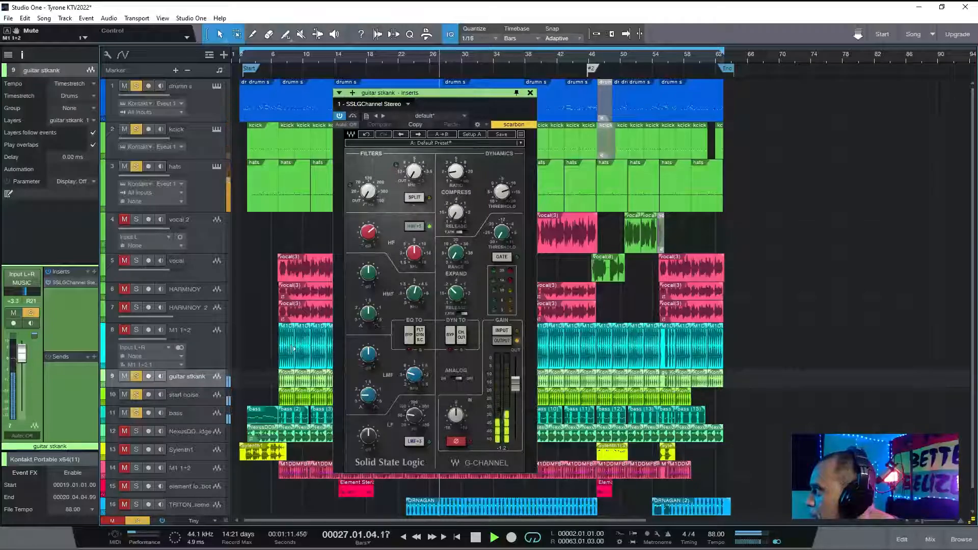
key("space")
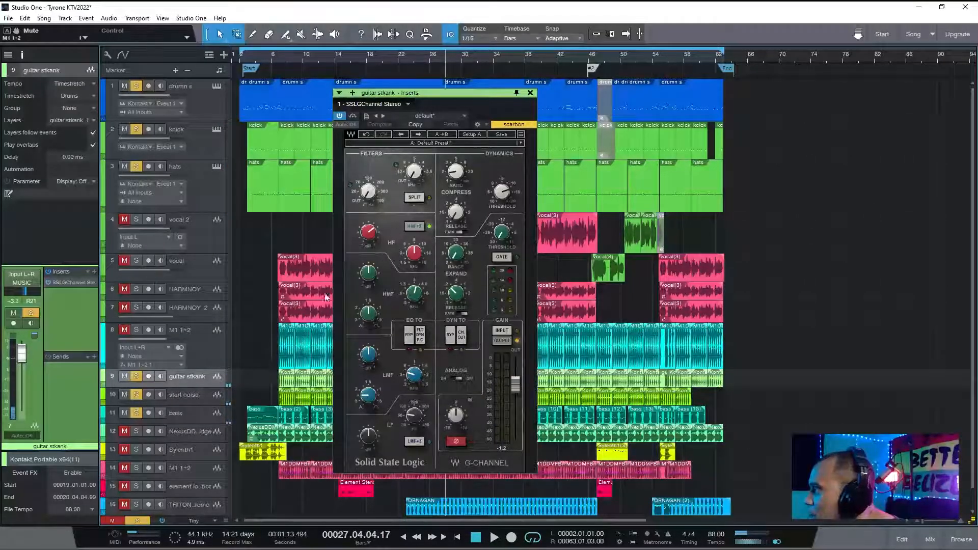
- Examine the bass track's CLA-3A compressor during playback and close its window
left_click(188, 413)
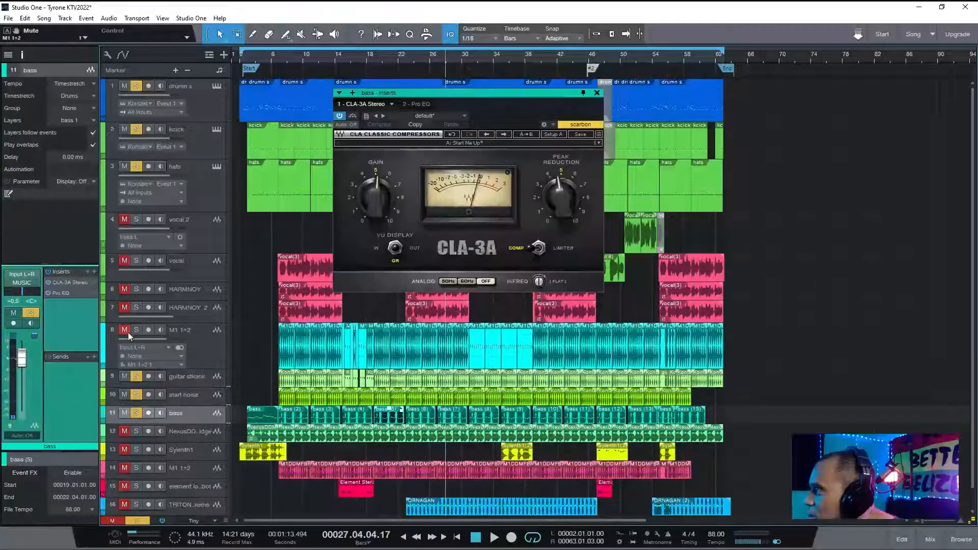
left_click(70, 283)
left_click(70, 282)
key("space")
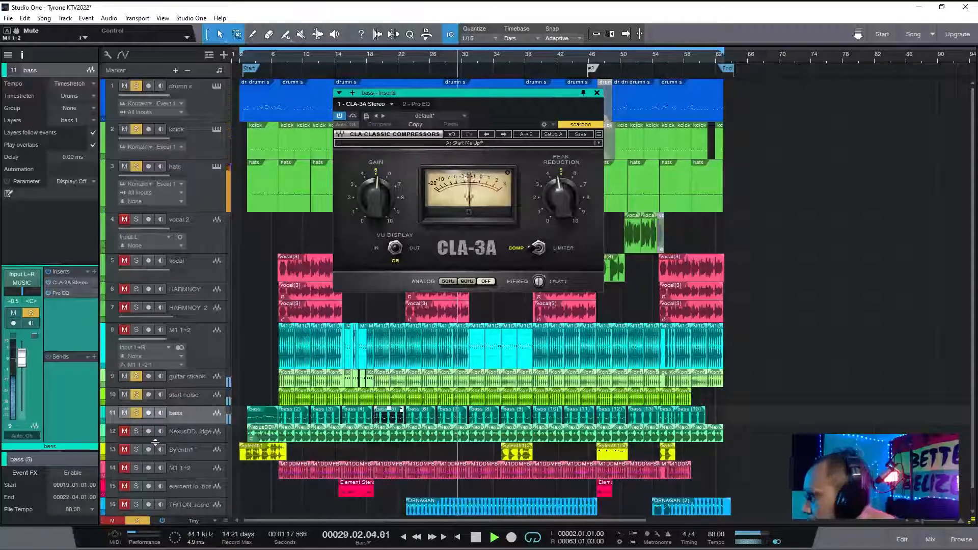
key("space")
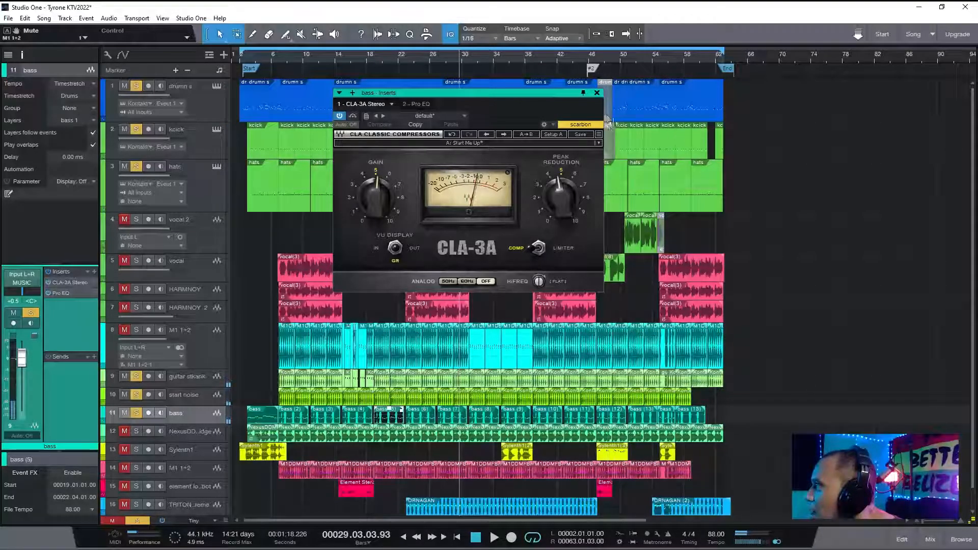
left_click(597, 93)
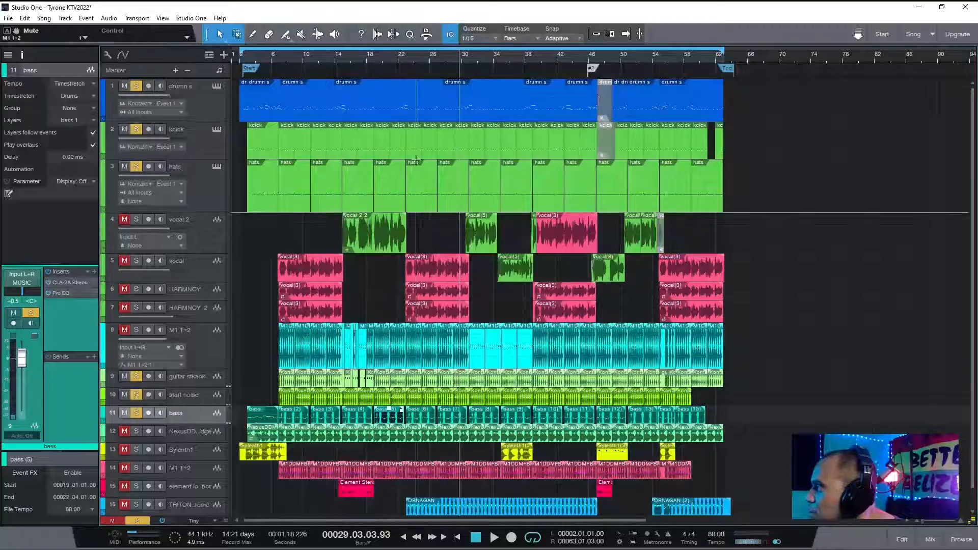
- Unmute and solo the vocal 2 track alongside the drums and bass
left_click(210, 241)
left_click(124, 219)
left_click(136, 219)
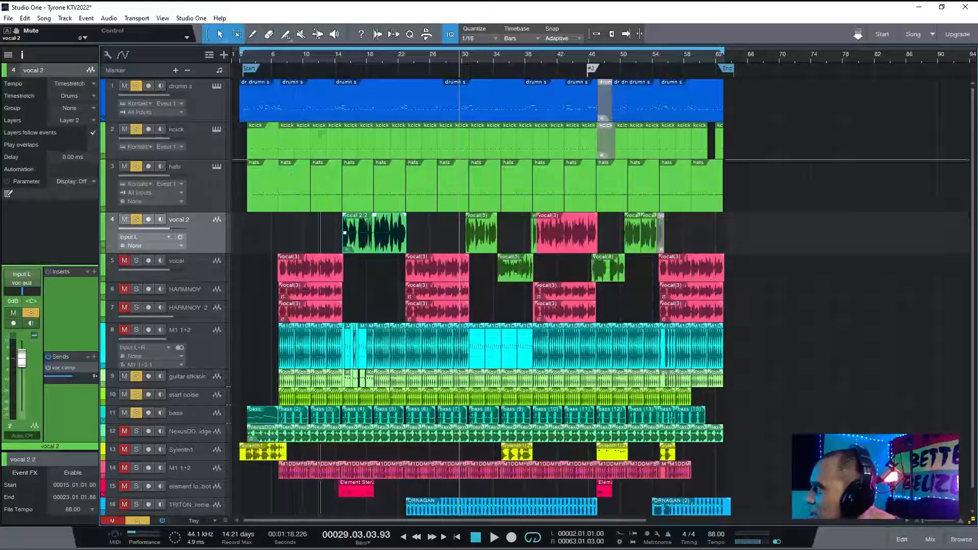
- Increase the height of the vocal track in the arrangement and select the vocal 2 track
left_click(197, 271)
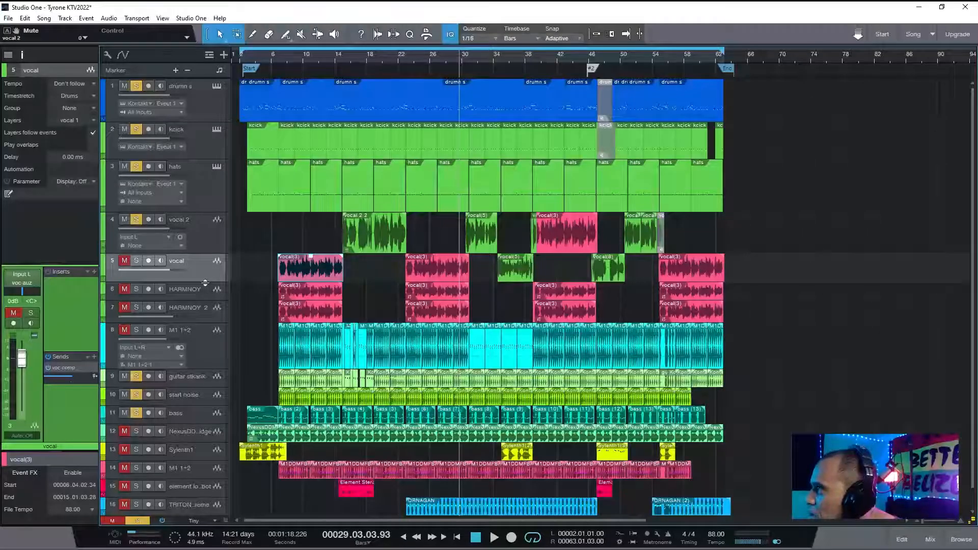
left_click_drag(205, 283, 206, 311)
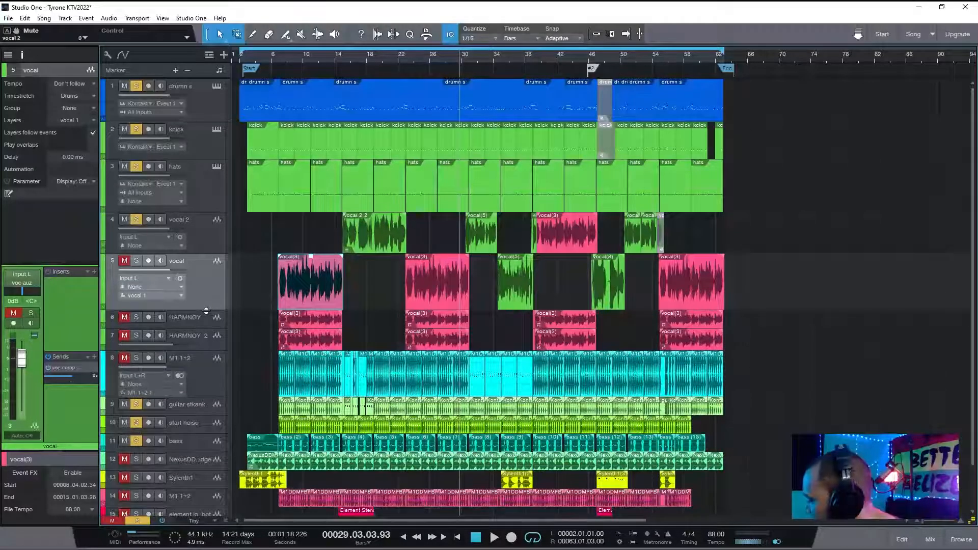
left_click(206, 233)
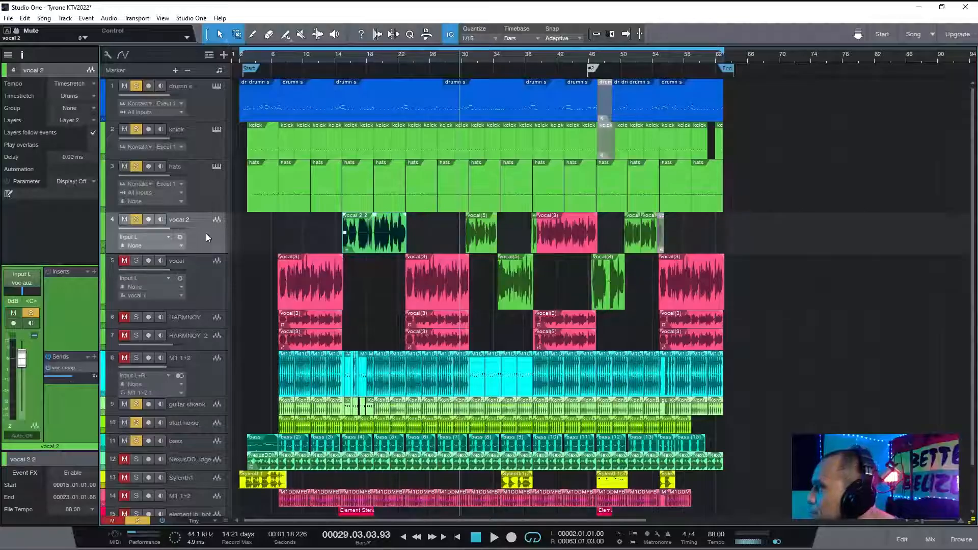
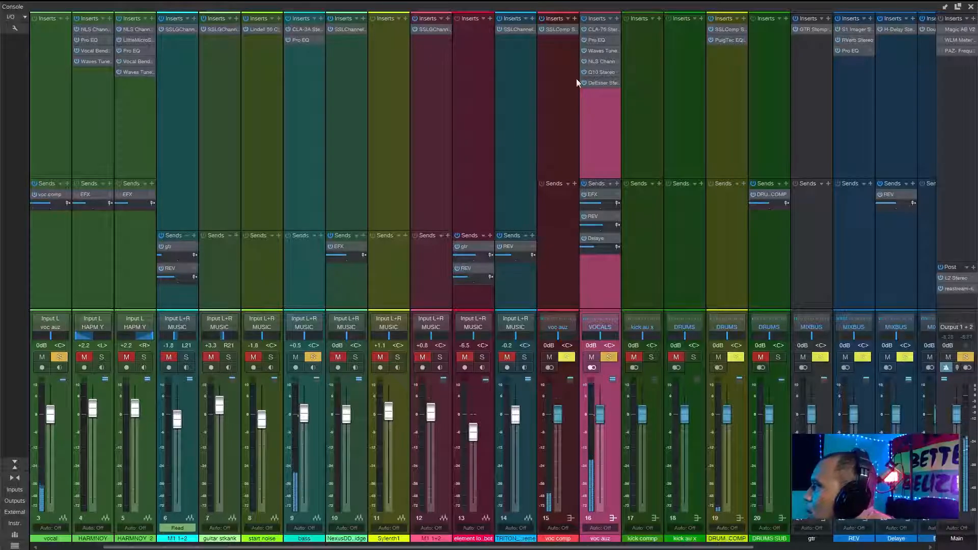
- Open the CLA-76 compressor on the voc auz bus, move its window aside, and slightly adjust its attack
left_click(599, 28)
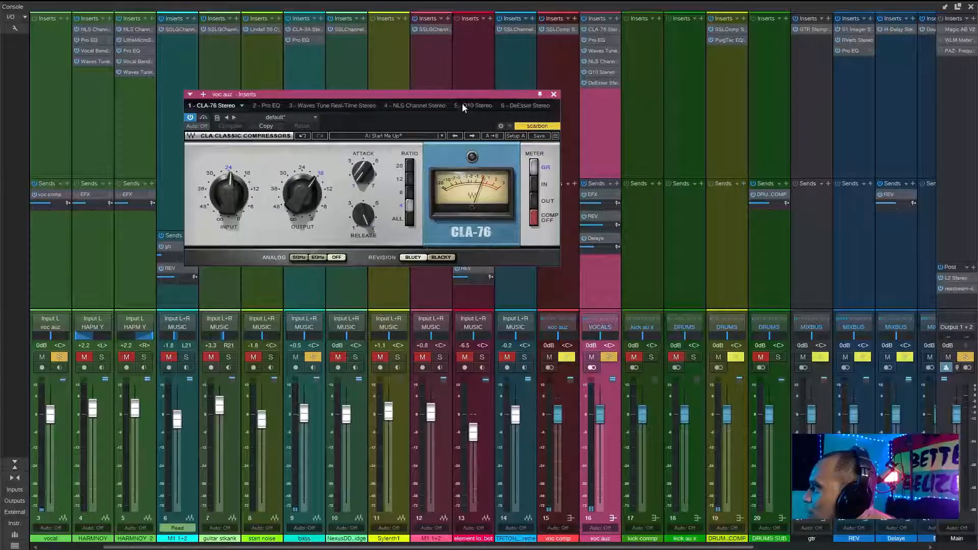
left_click_drag(456, 97, 376, 77)
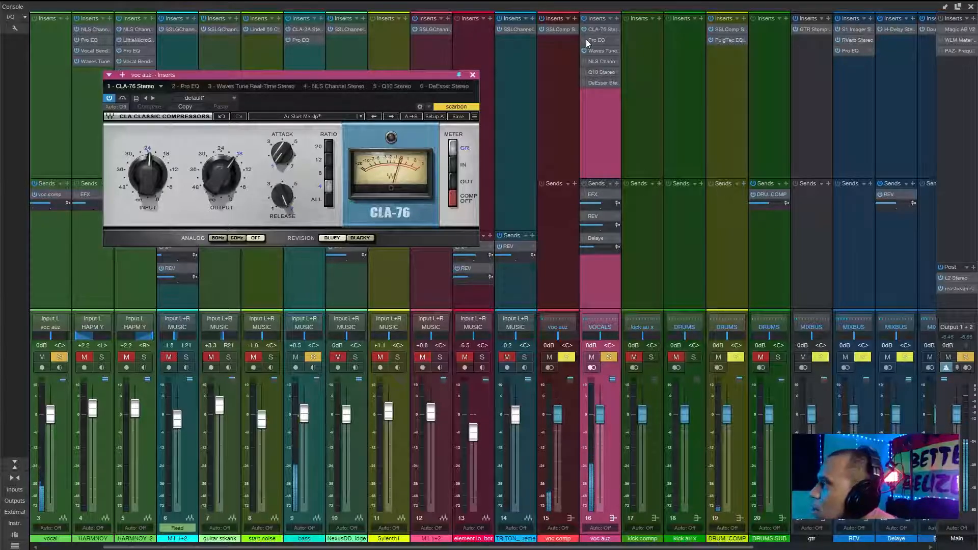
left_click_drag(283, 199, 284, 184)
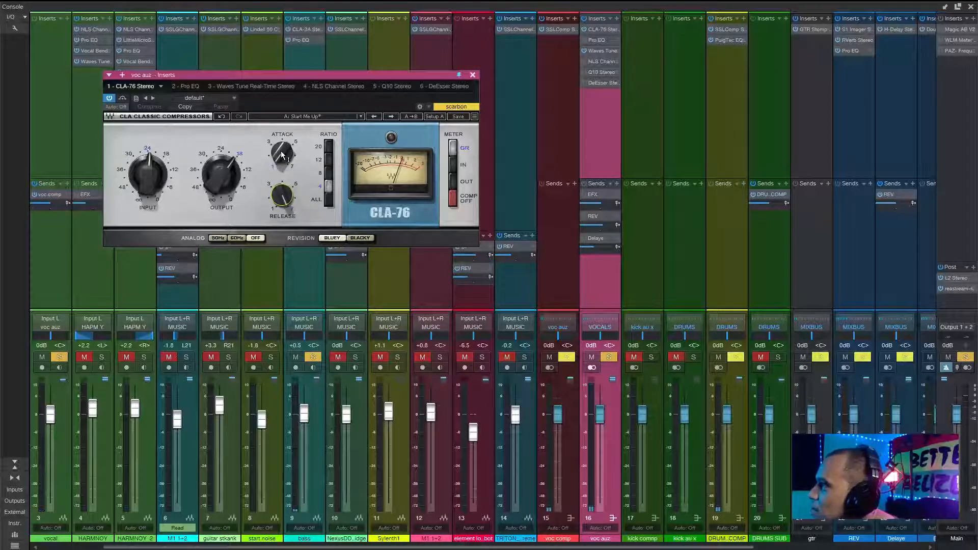
left_click_drag(282, 155, 282, 152)
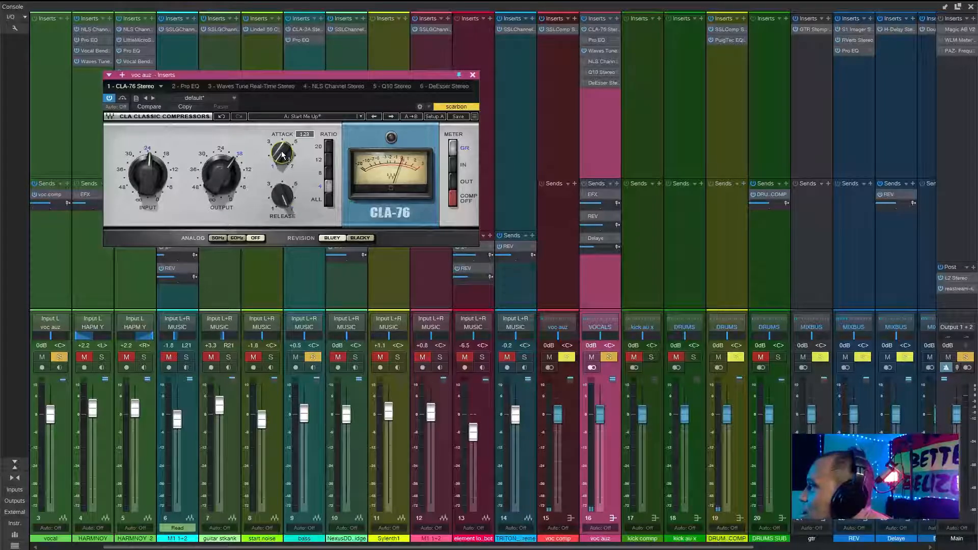
- Open the voc auz bus's Pro EQ beside the compressor, enable it, and play the song through it
left_click(595, 45)
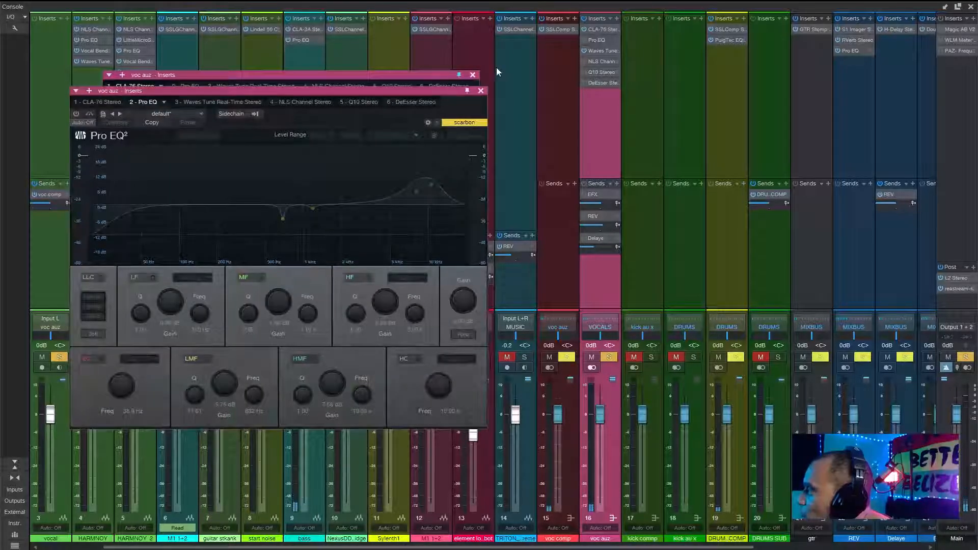
left_click_drag(405, 89, 675, 94)
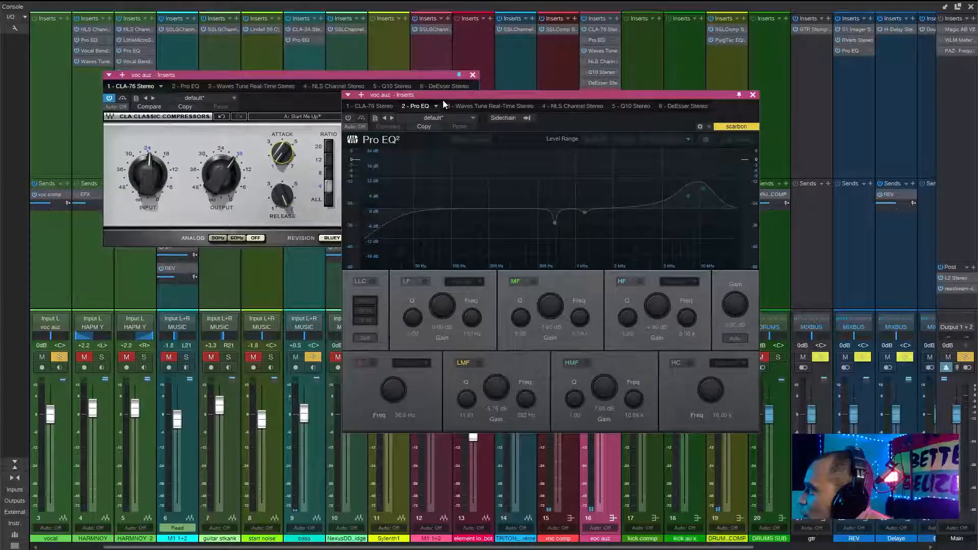
left_click(348, 118)
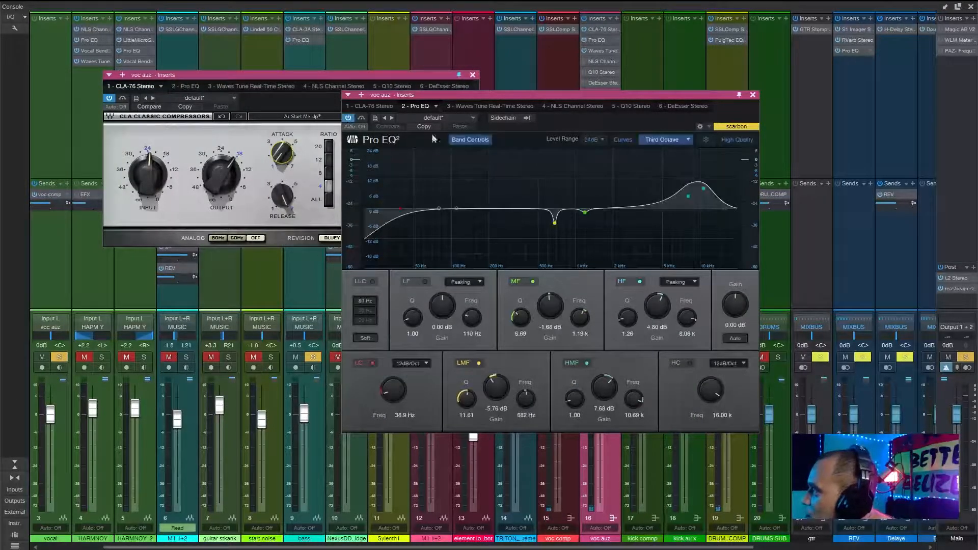
key("space")
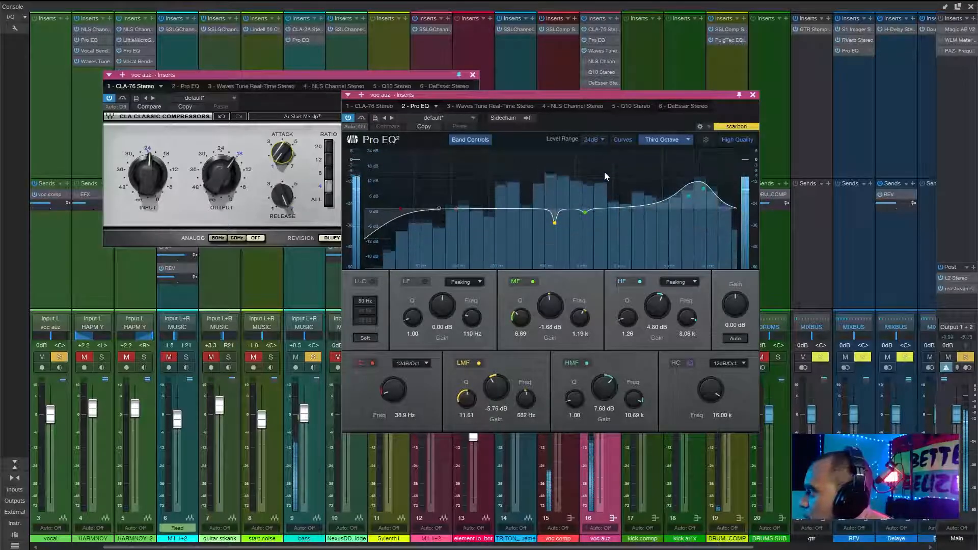
- Arrange the voc auz bus's Pro EQ and CLA-76 windows side by side and resume playback
left_click_drag(663, 94, 766, 80)
left_click_drag(381, 76, 322, 80)
left_click_drag(649, 79, 617, 78)
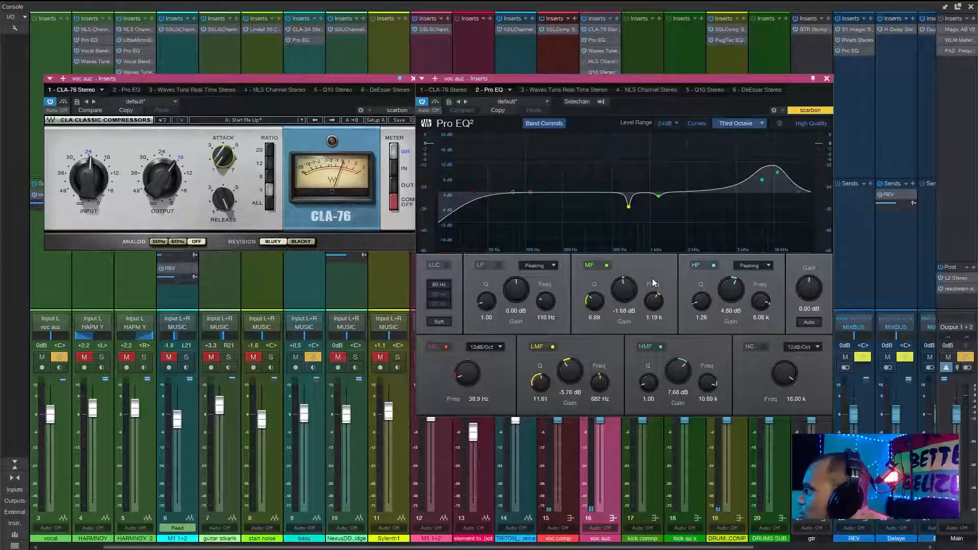
key("space")
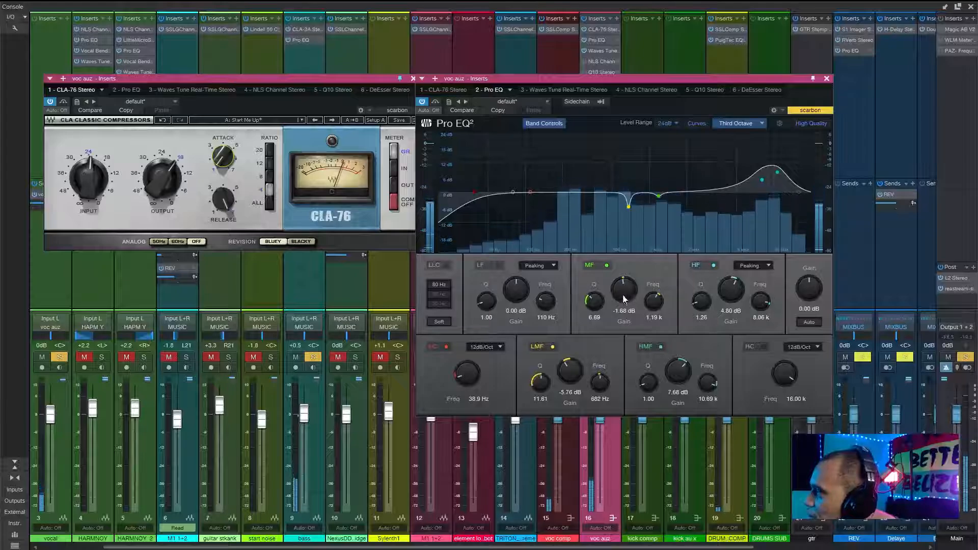
- Audition the Pro EQ's MF and LMF bands boosted to 24 dB during playback, undo each boost, and close the EQ
left_click_drag(622, 295, 634, 221)
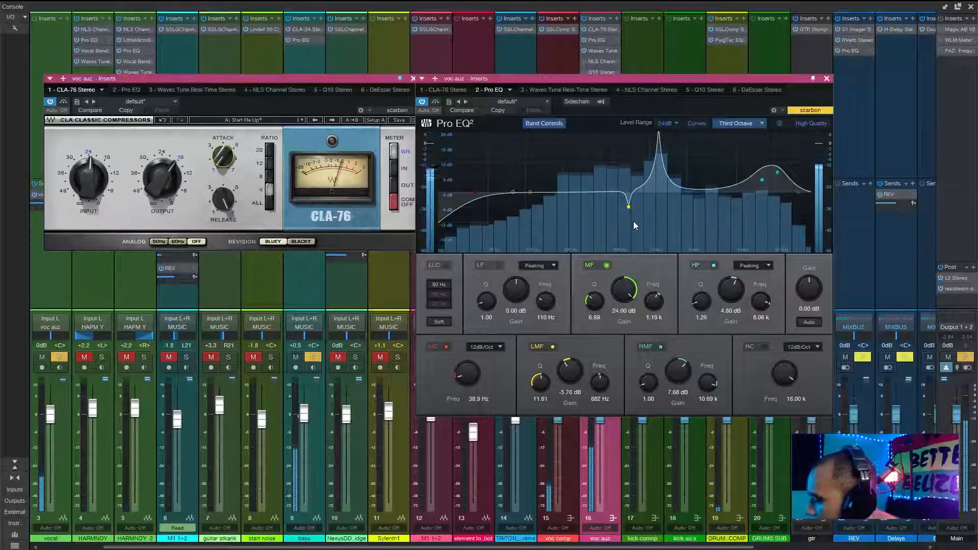
key("ctrl+z")
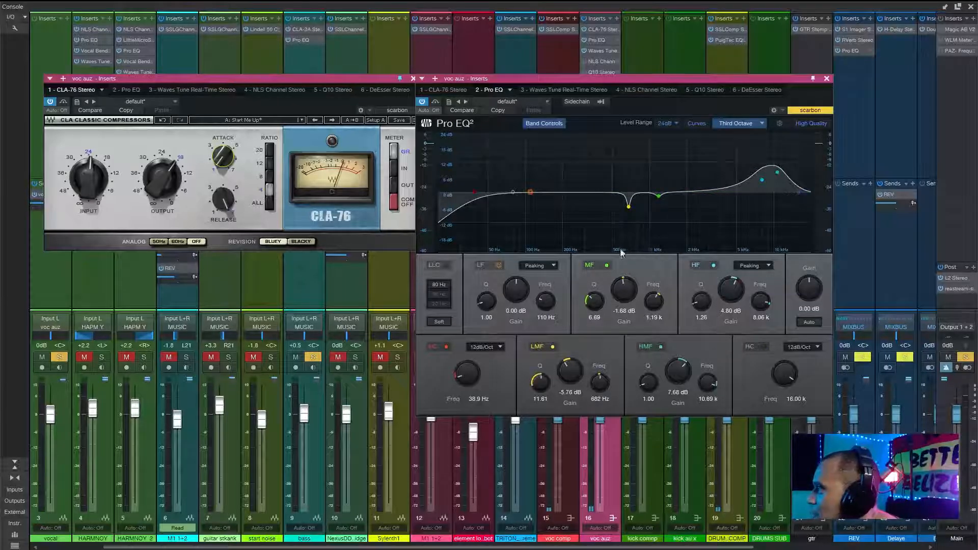
key("space")
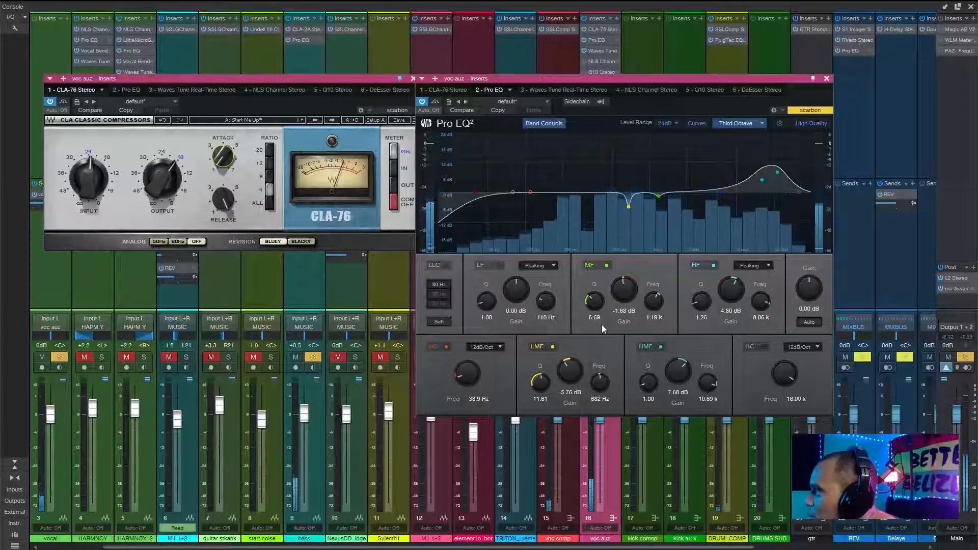
left_click_drag(572, 385, 571, 284)
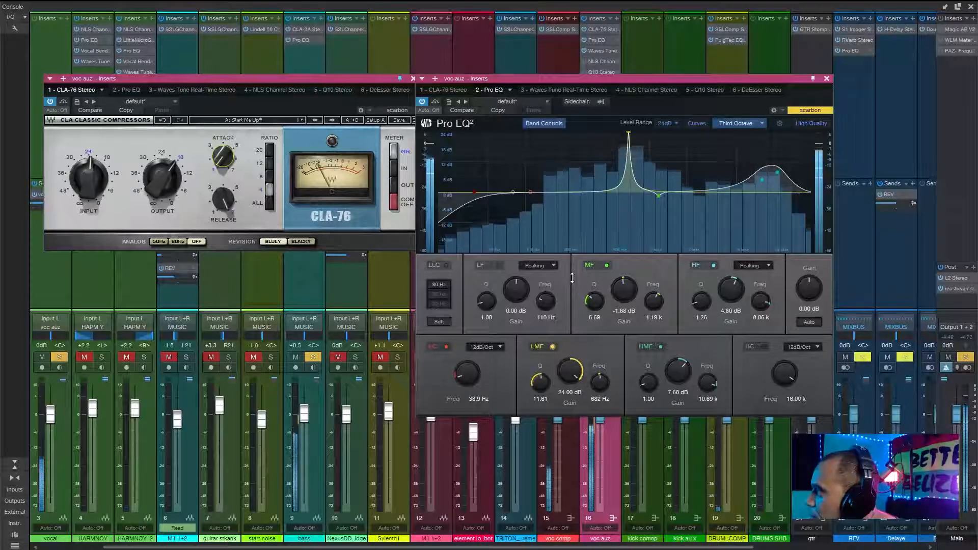
key("ctrl+z")
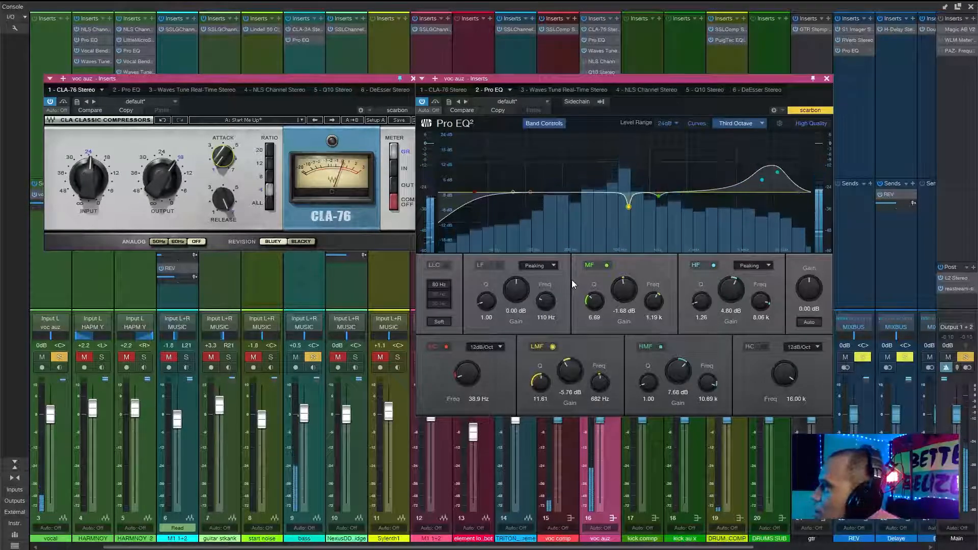
left_click(826, 78)
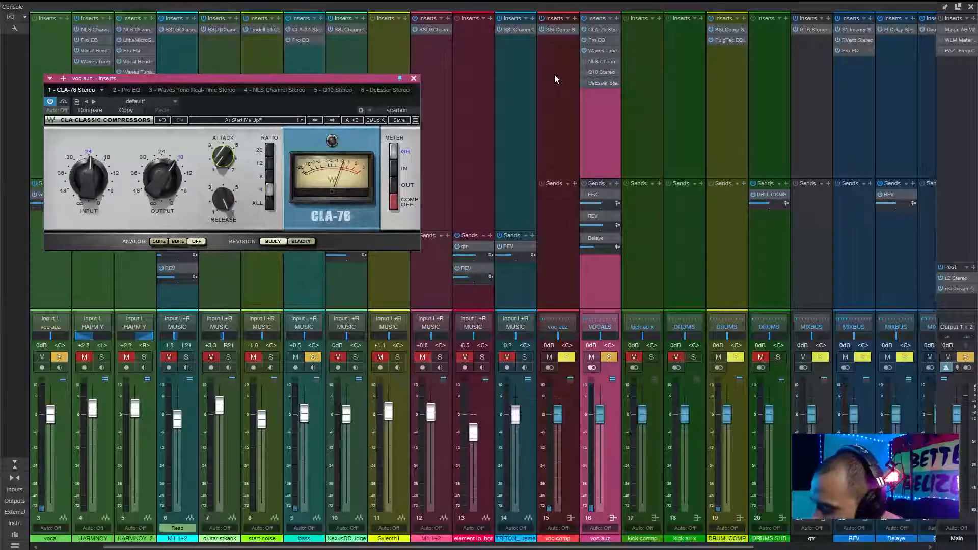
- Open and enable the voc auz bus's NLS Channel, placing its window beside the CLA-76 compressor
double_click(599, 62)
left_click_drag(331, 96, 582, 88)
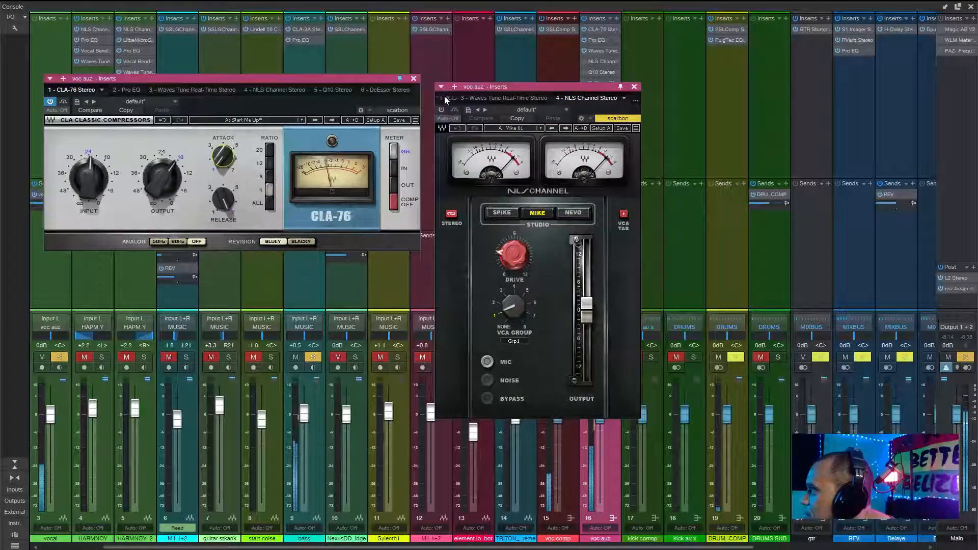
left_click(445, 99)
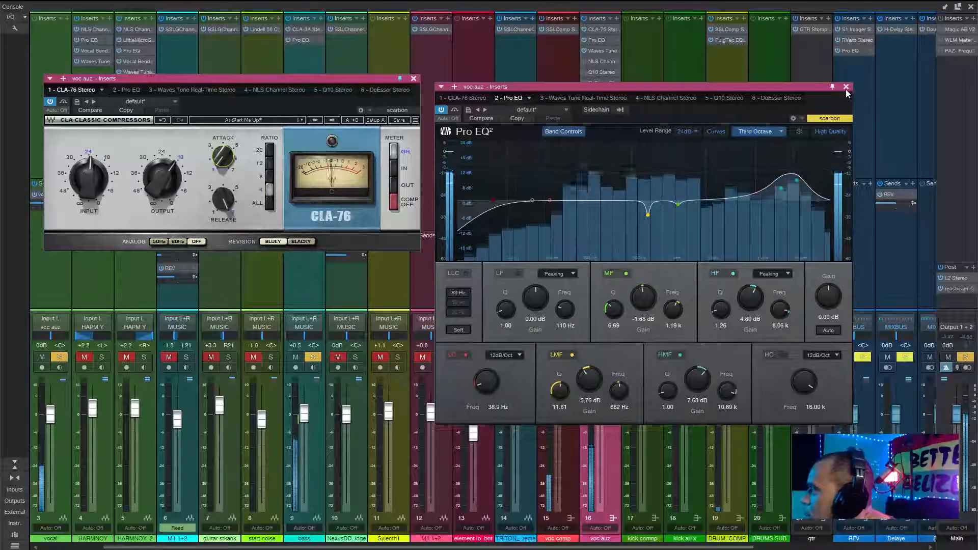
left_click(846, 87)
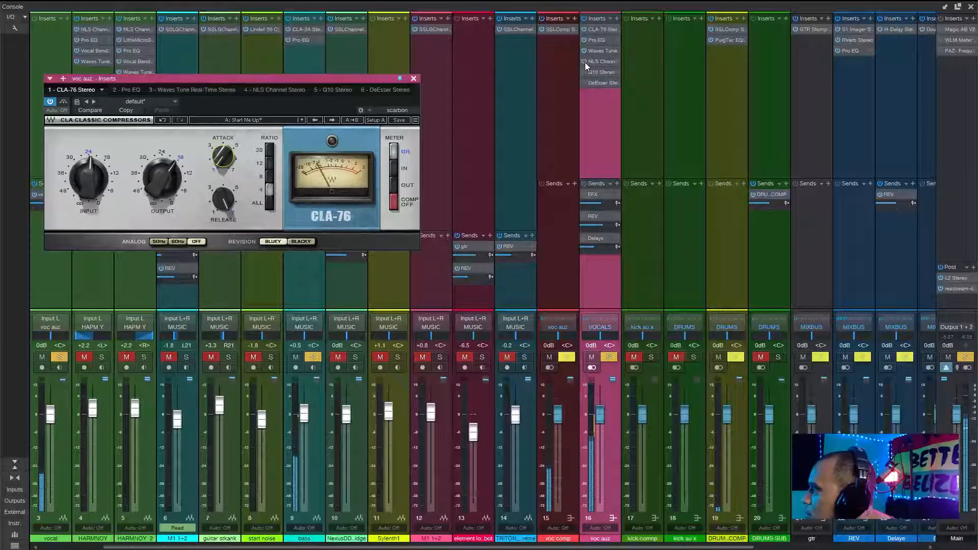
left_click(606, 63)
left_click(605, 62)
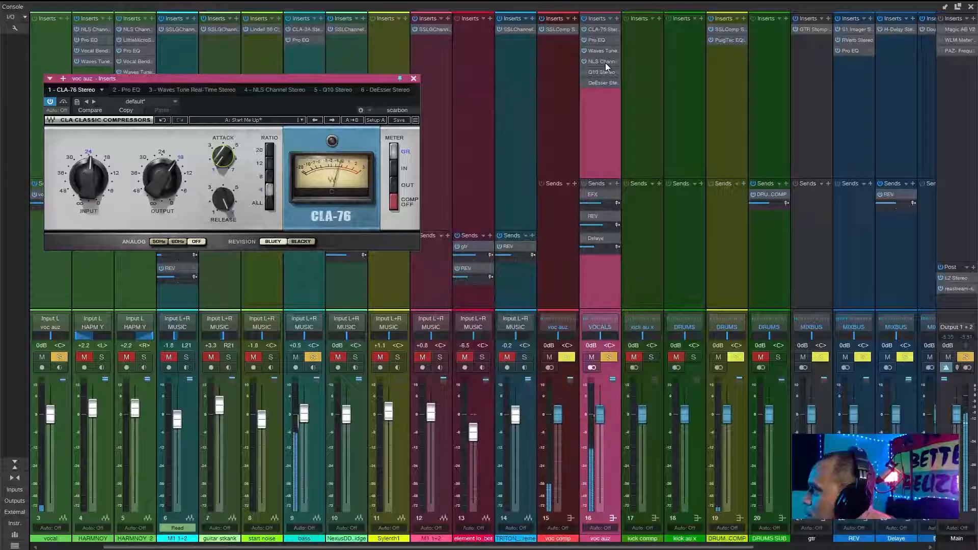
left_click(605, 63)
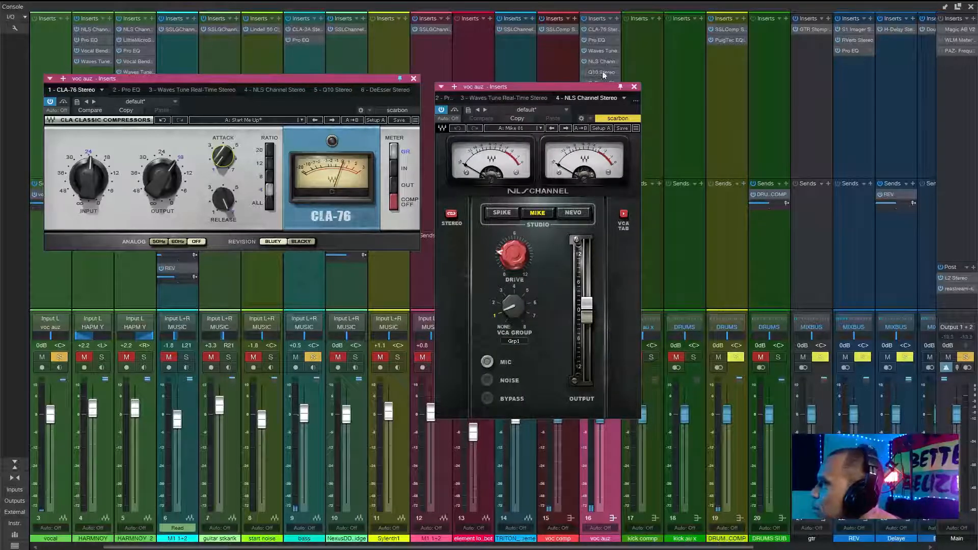
left_click_drag(577, 90, 605, 87)
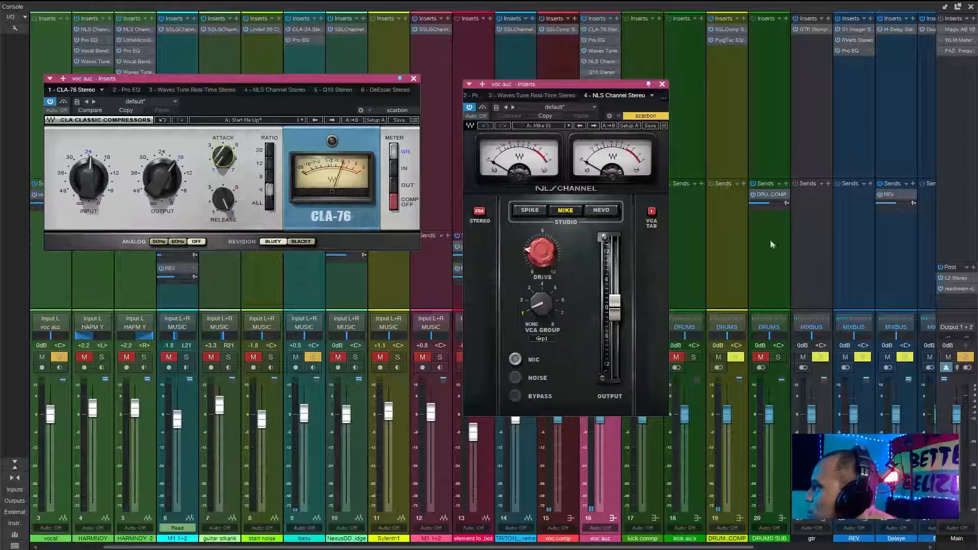
- Unmute the DRUMS SUB bus and close the NLS Channel window
scroll(771, 547, "right", 1)
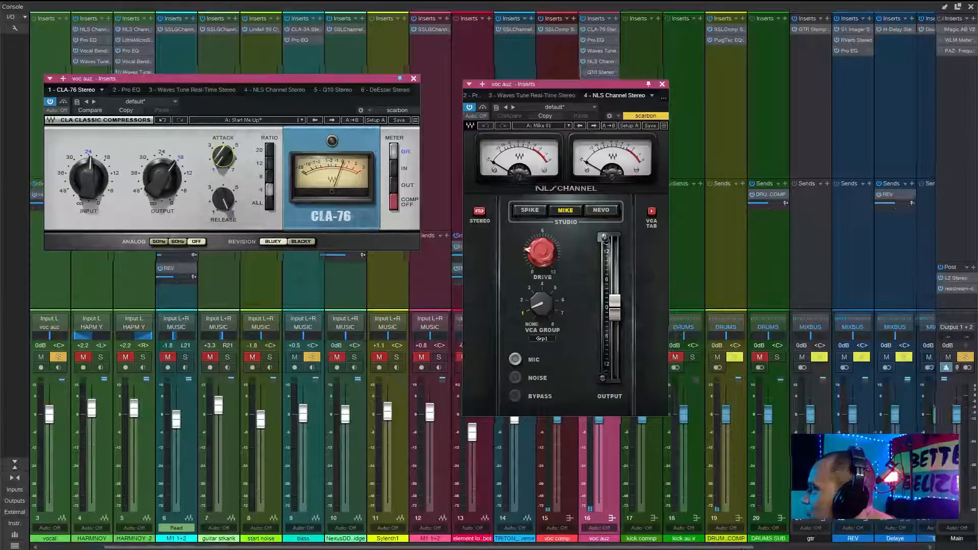
left_click_drag(772, 546, 744, 546)
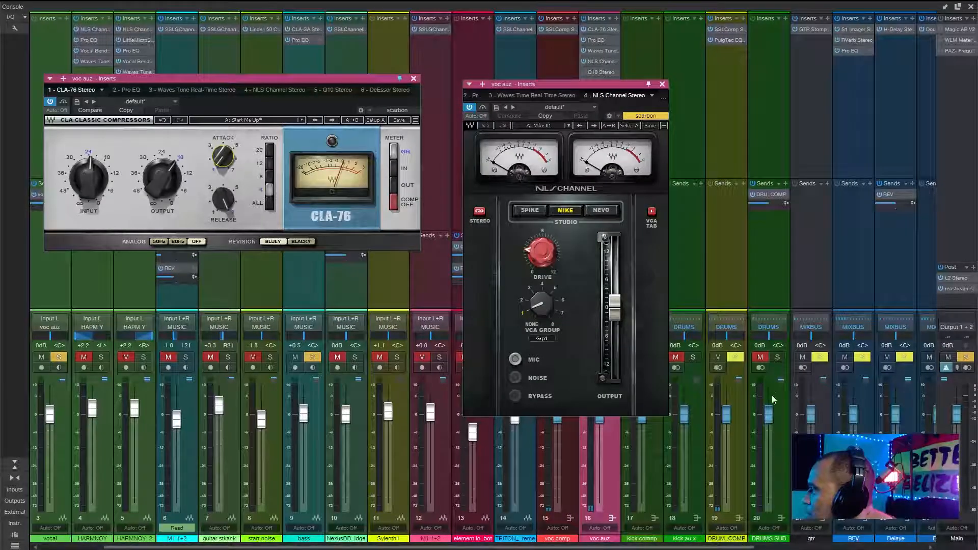
left_click(761, 358)
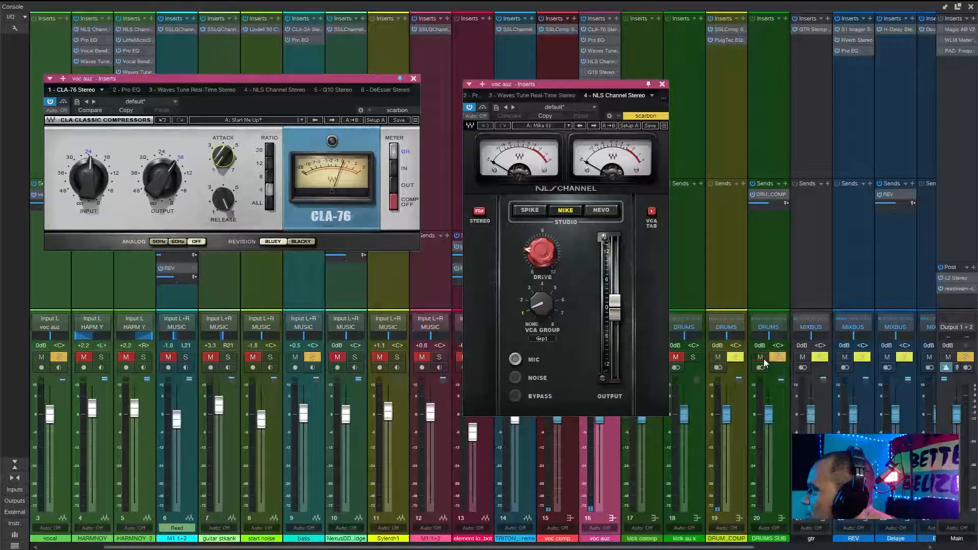
left_click(662, 84)
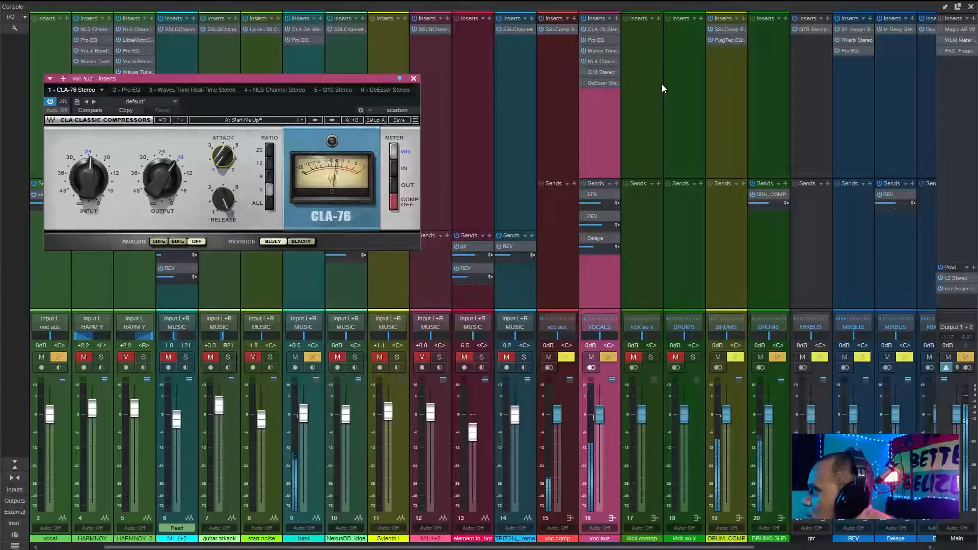
- Reopen the voc auz bus's NLS Channel and bypass it during playback to compare its effect
left_click(599, 62)
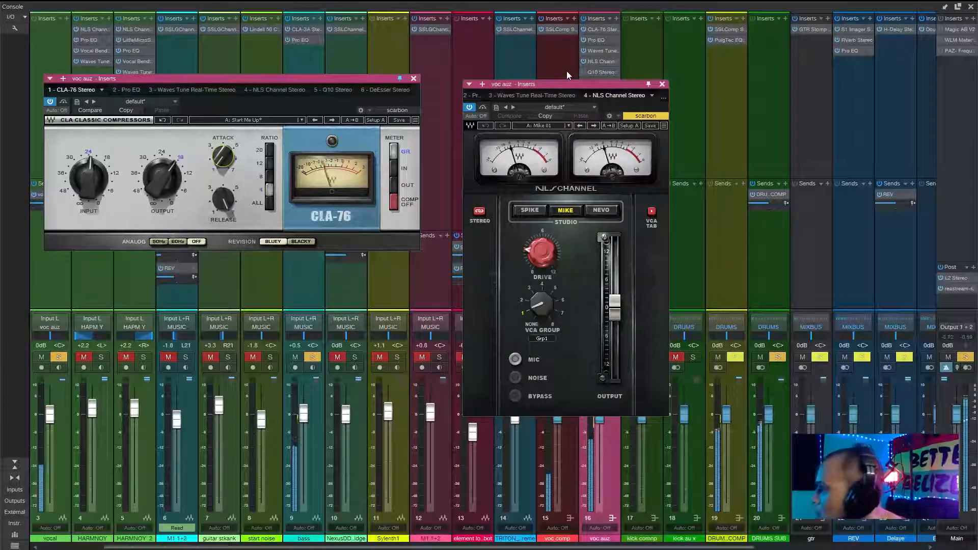
left_click_drag(571, 85, 629, 80)
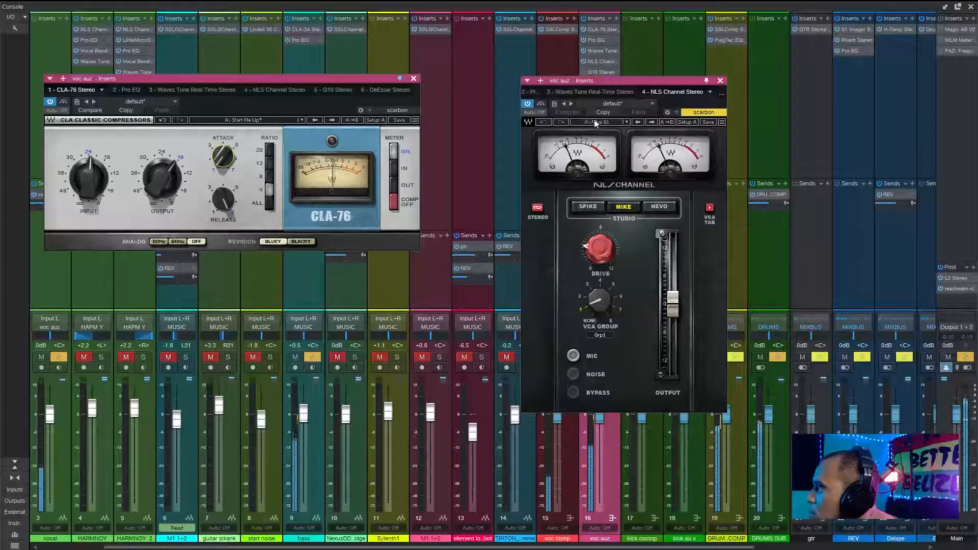
left_click(540, 104)
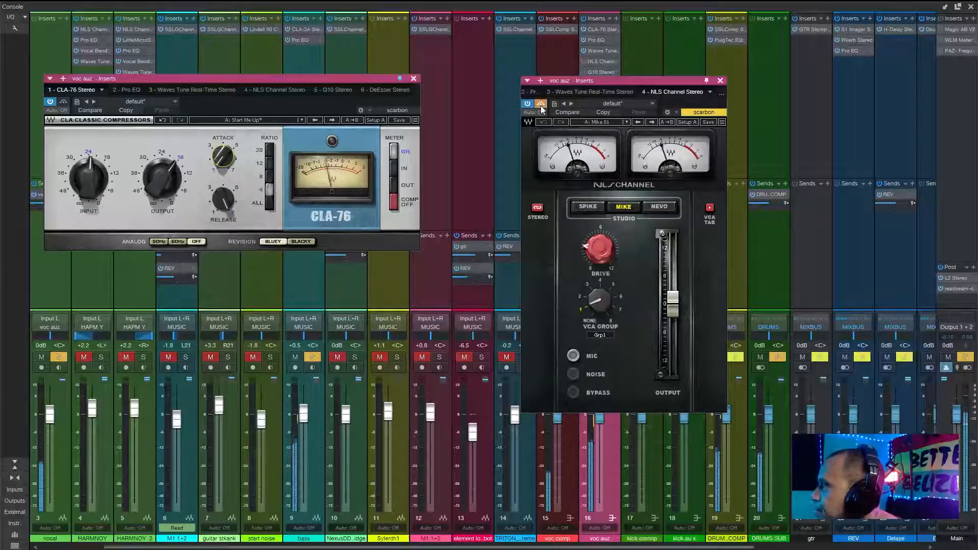
left_click(720, 80)
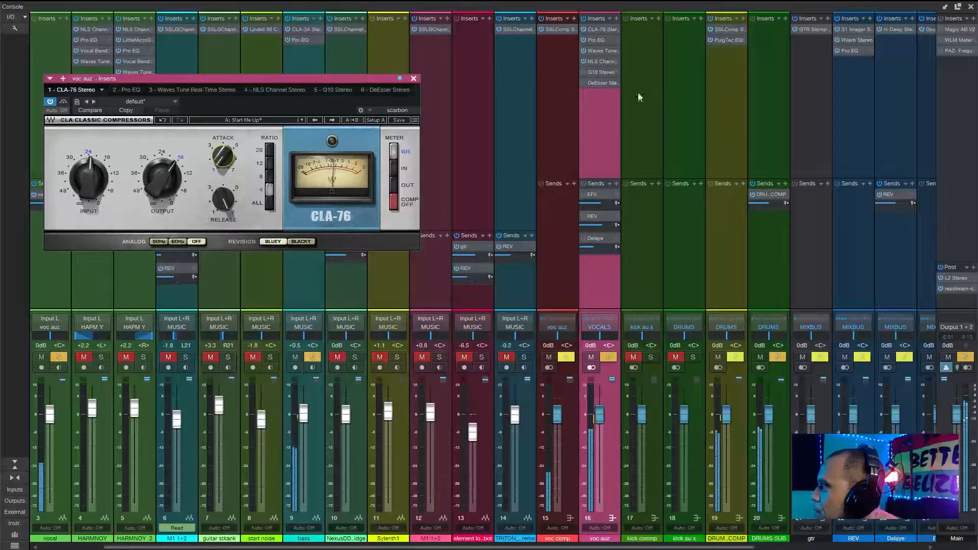
- In the voc auz bus's Q10 equalizer, boost band 6 at 1000 Hz to 14.6 dB, then return its gain to -3.4 dB
left_click(601, 73)
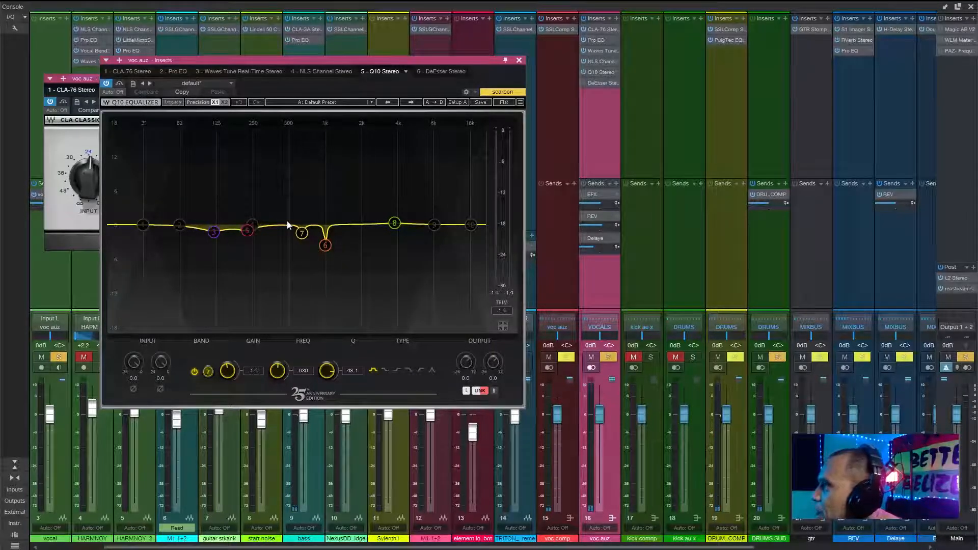
left_click(325, 245)
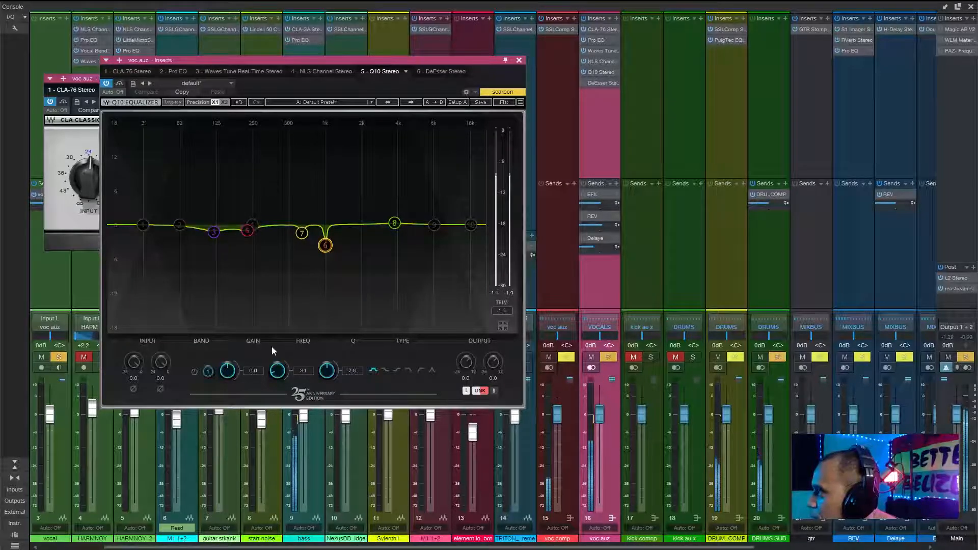
left_click_drag(228, 370, 228, 373)
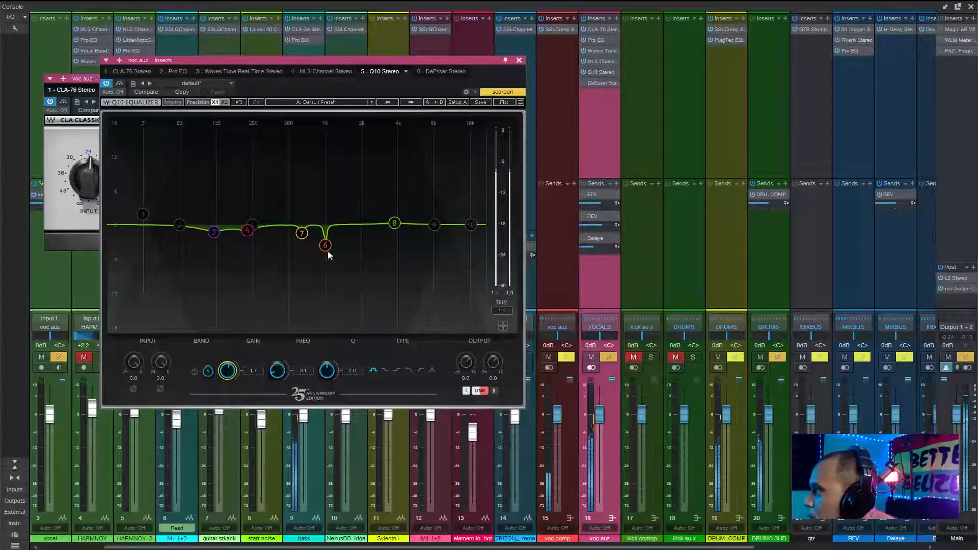
left_click_drag(325, 246, 325, 142)
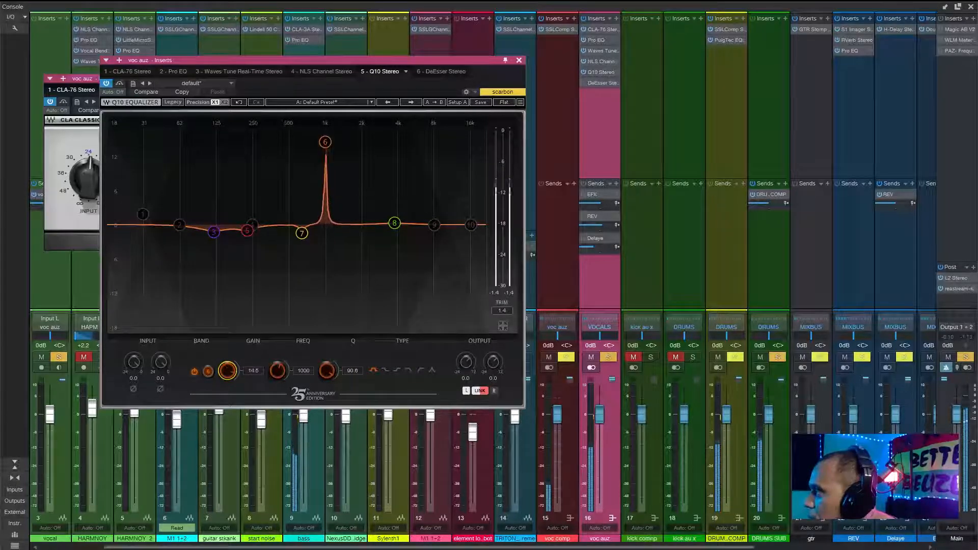
left_click_drag(228, 371, 230, 376)
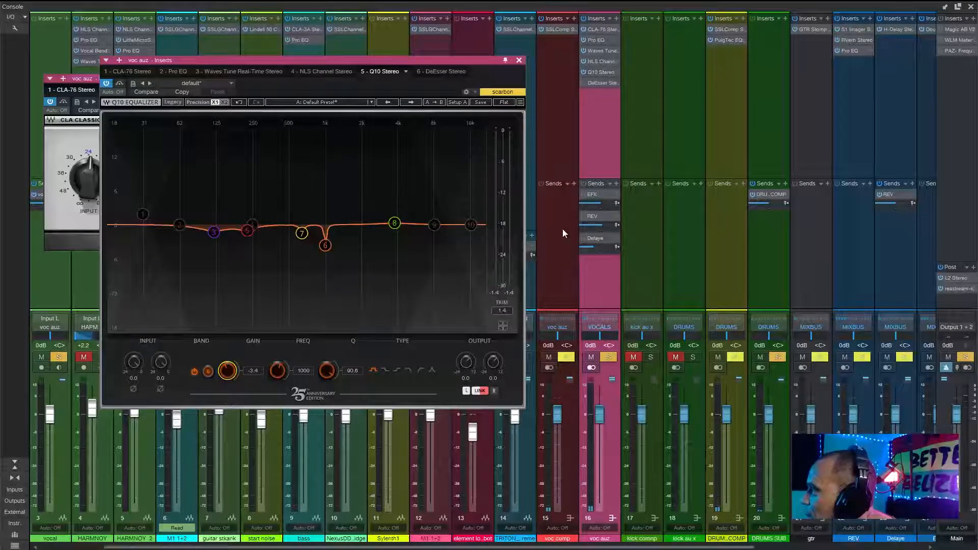
left_click(519, 61)
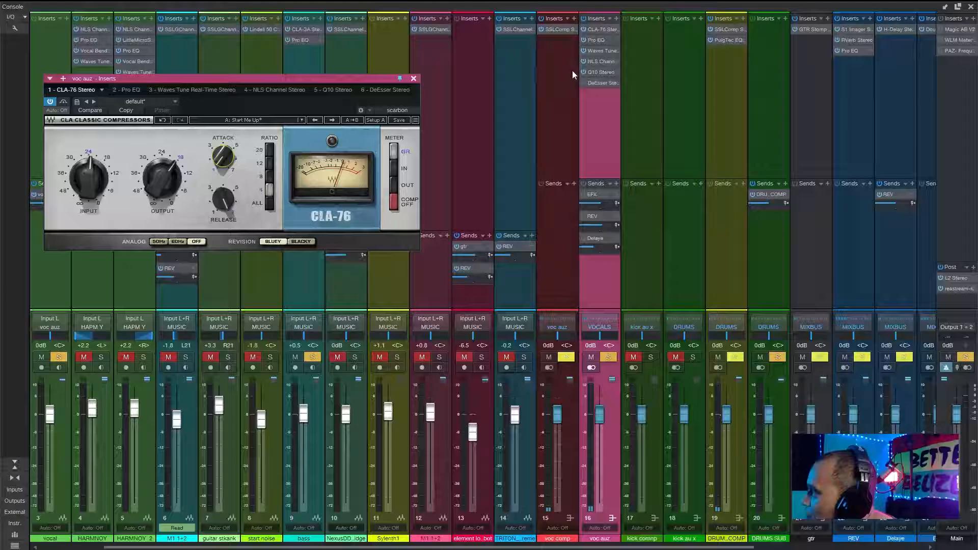
- Enable the voc auz bus's DeEsser and compare the vocal with the bus inserts switched off and on
left_click(600, 83)
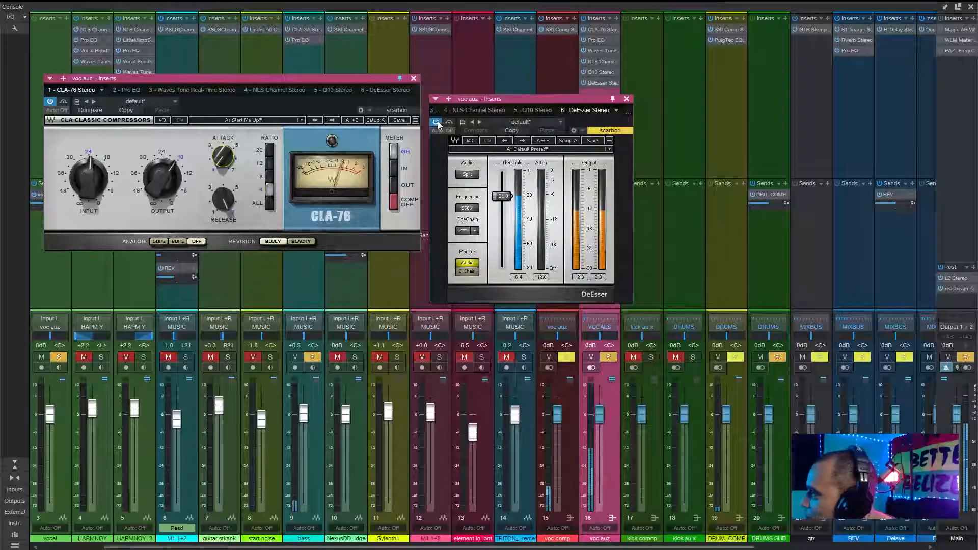
left_click(627, 99)
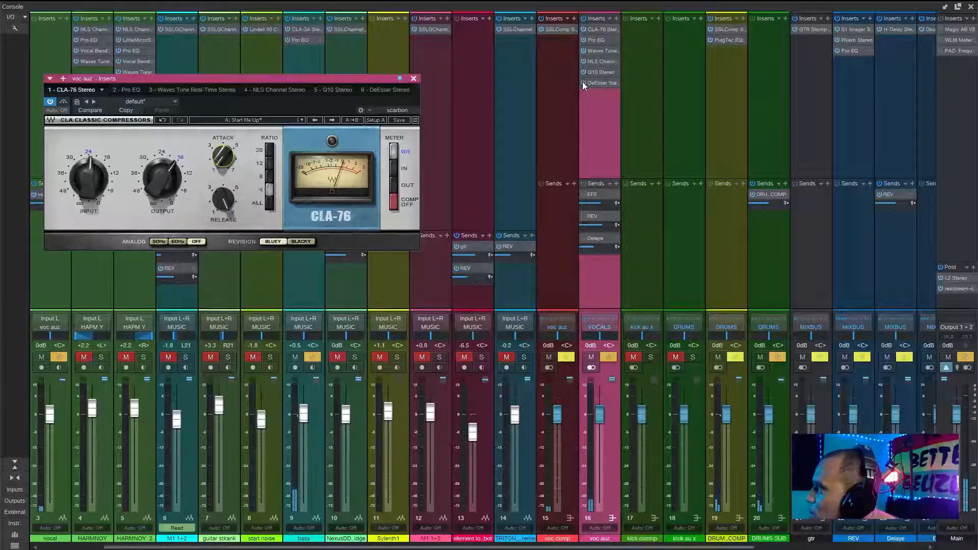
left_click(584, 61)
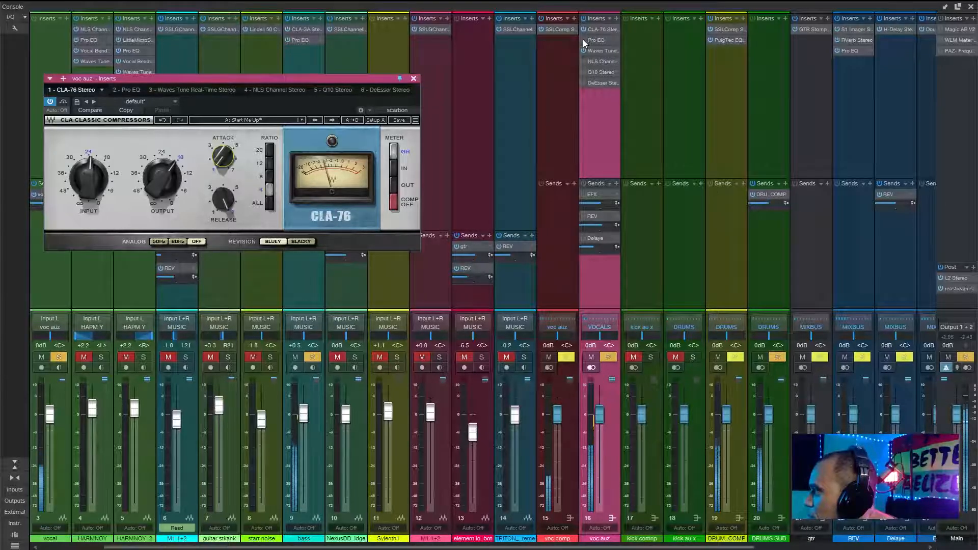
left_click(584, 40)
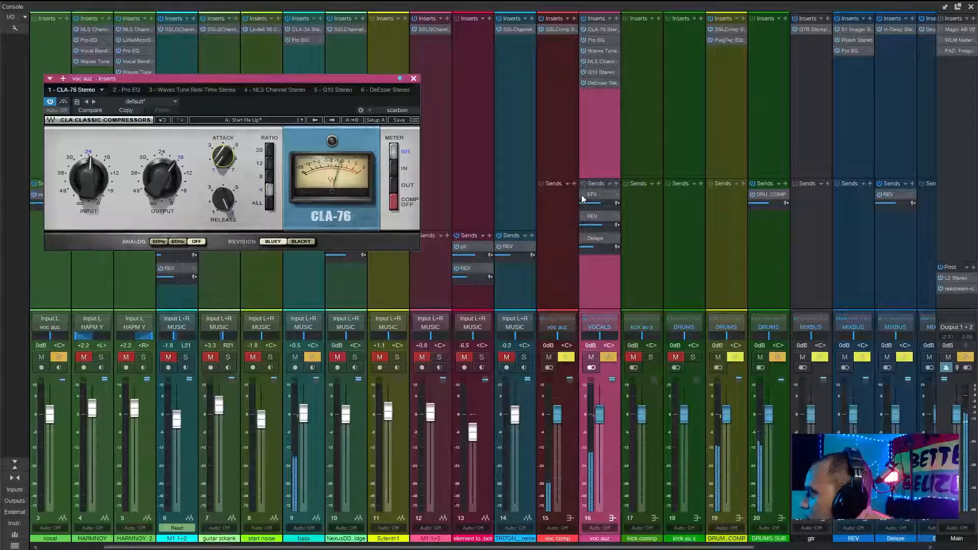
- Enable the voc auz bus's EFX send, and replace the CLA-76 window with the REV bus's S1 Imager
left_click_drag(600, 205, 597, 204)
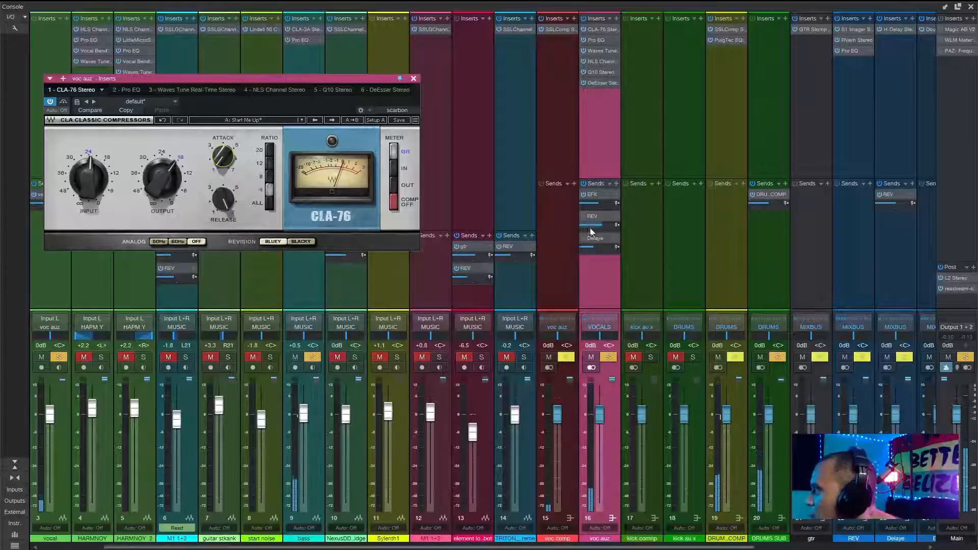
left_click(412, 79)
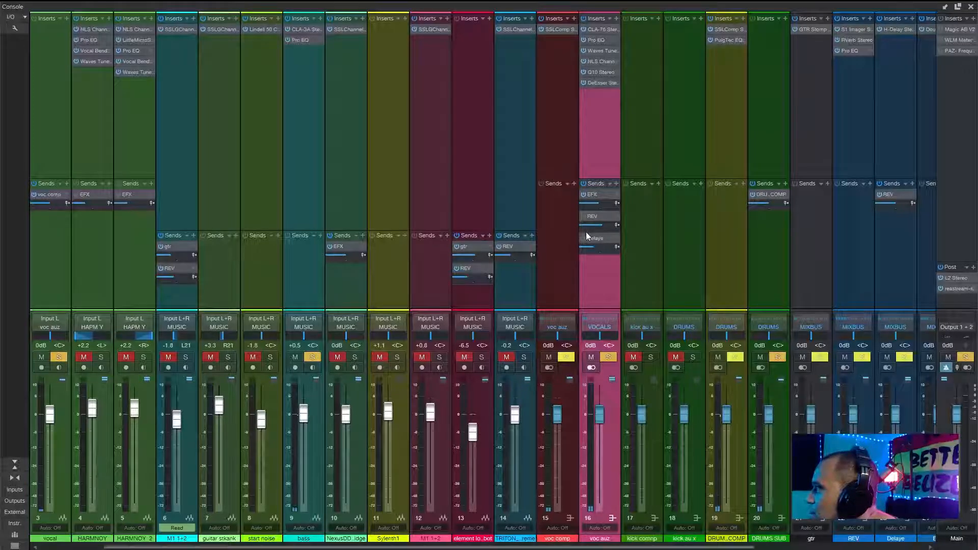
left_click(594, 219)
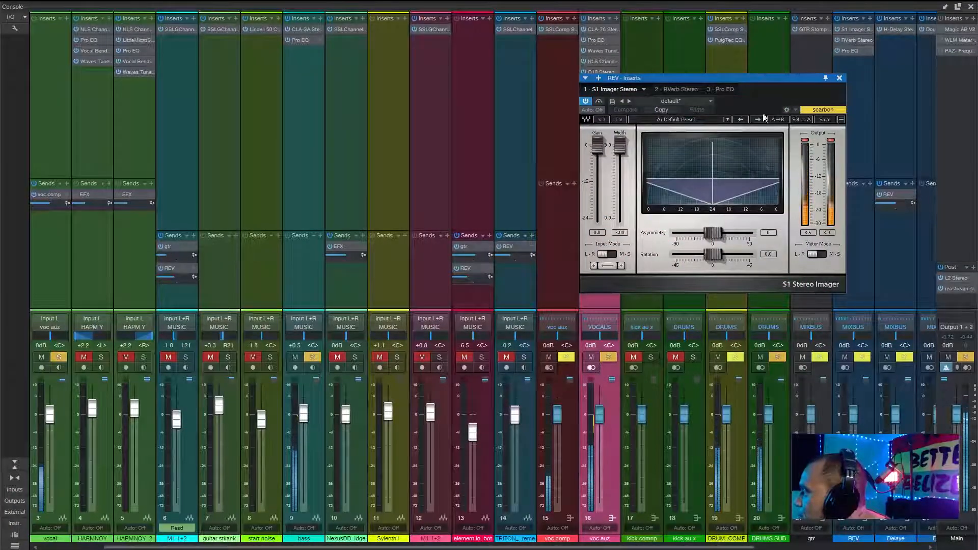
- Enable the voc auz bus's REV and Delaye sends, and view the Delaye bus's H-Delay before returning to the arrangement
left_click(839, 78)
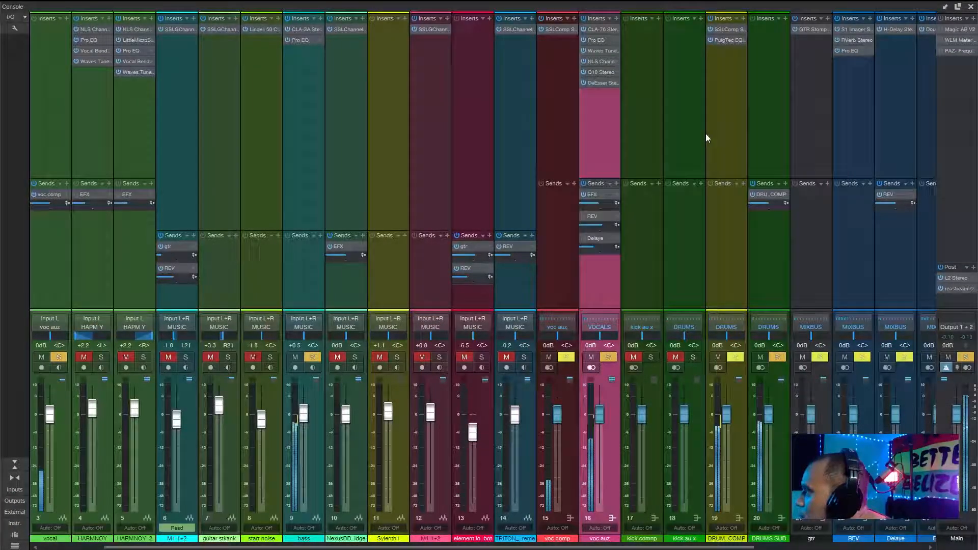
left_click(582, 216)
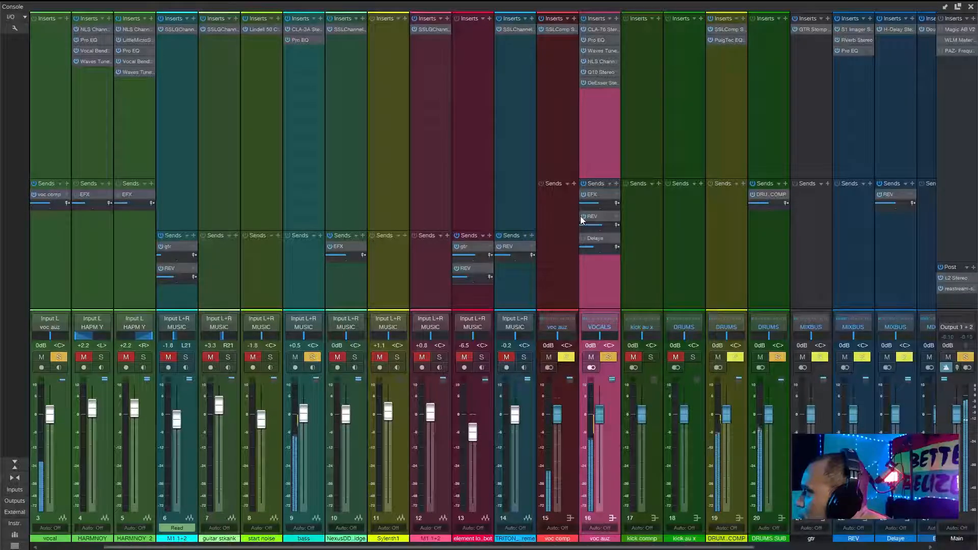
double_click(596, 240)
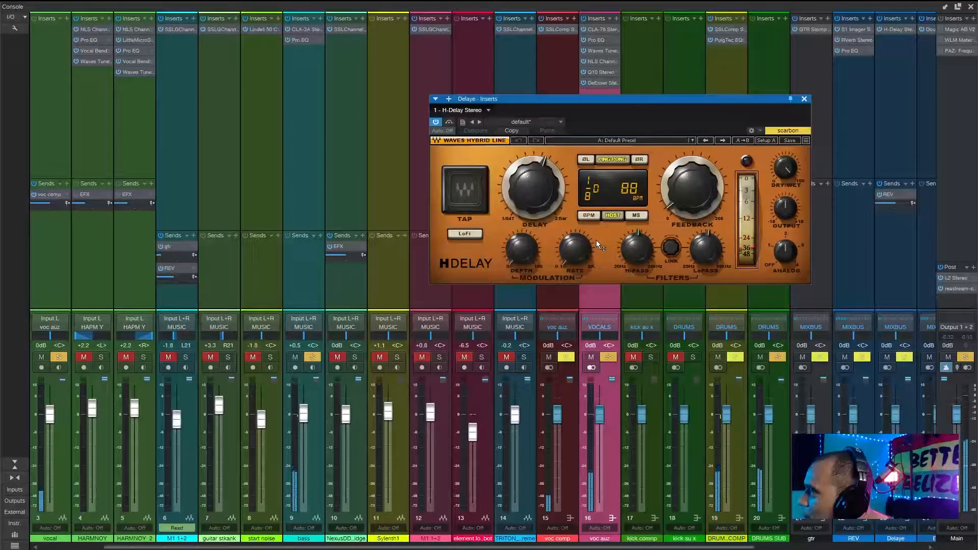
left_click(805, 100)
left_click(971, 7)
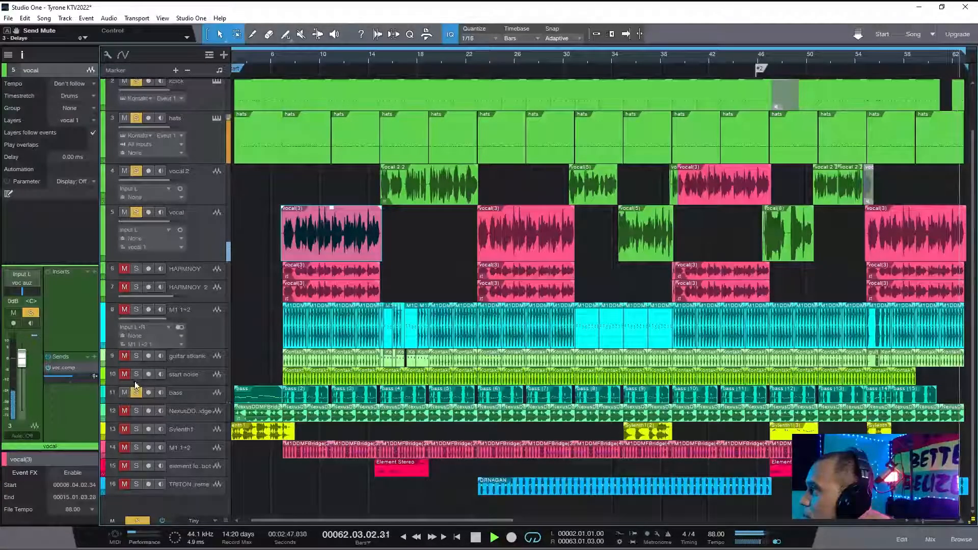
- Unmute both M1 1+2 tracks, 14 and 8, while playing the song from just before bar 7
left_click(124, 448)
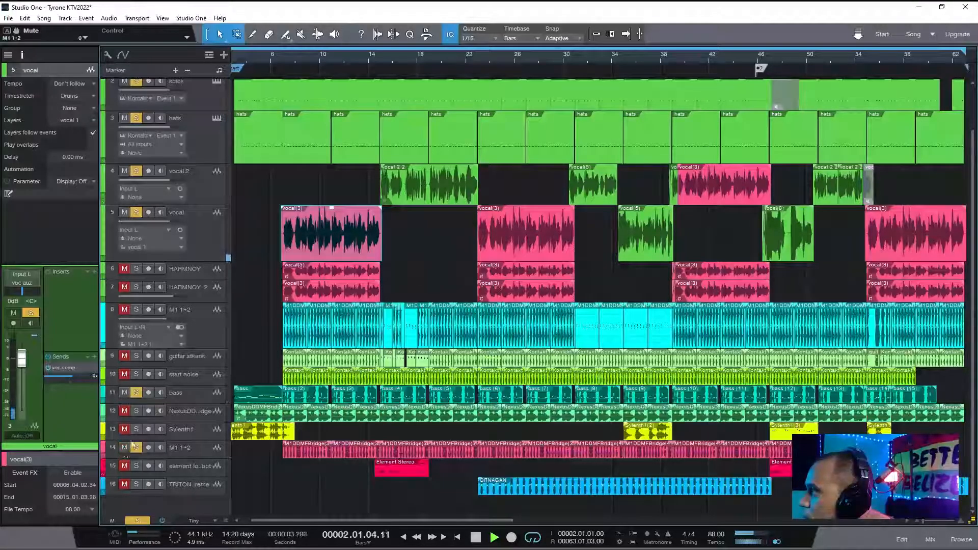
left_click(278, 61)
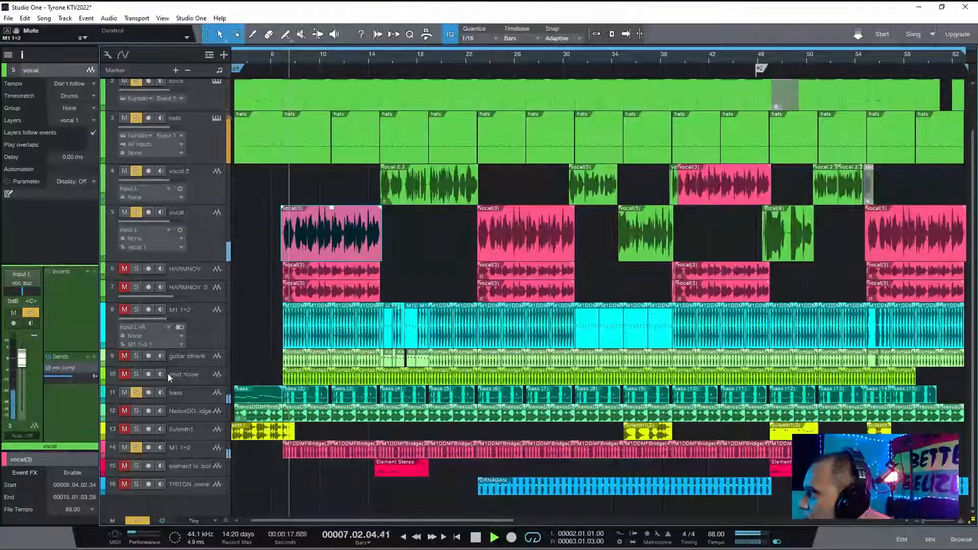
left_click(124, 309)
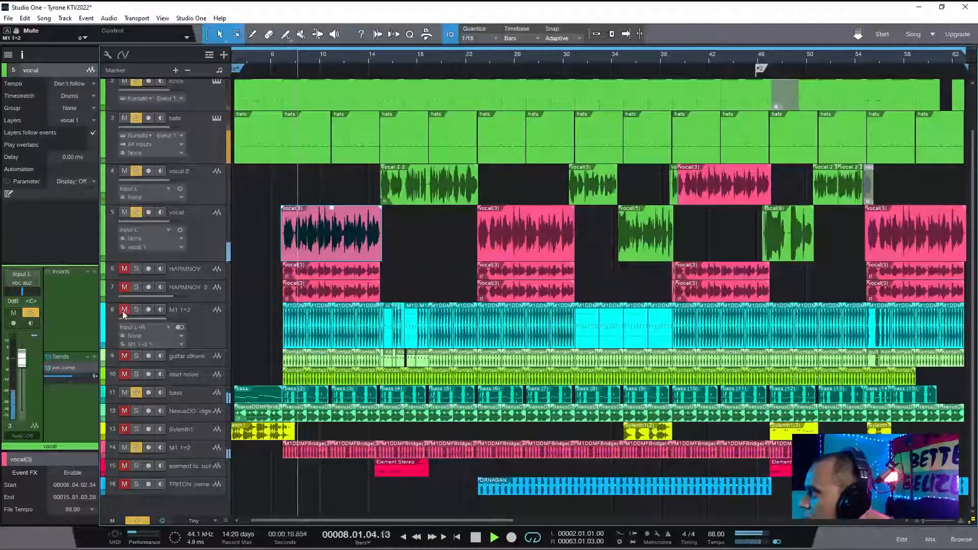
left_click(202, 323)
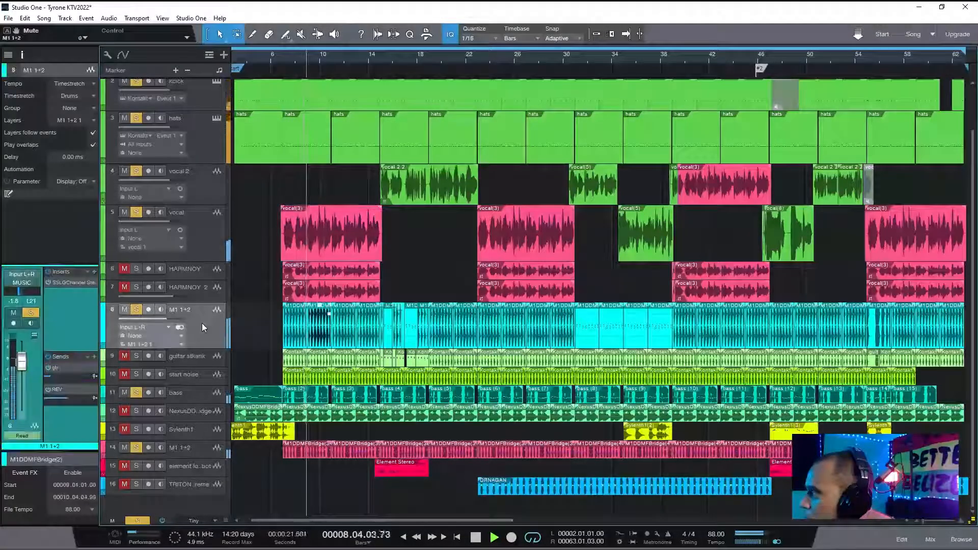
- Add the guitar stkank and start noise tracks to the playing mix by unmuting them, and stop playback
left_click(122, 359)
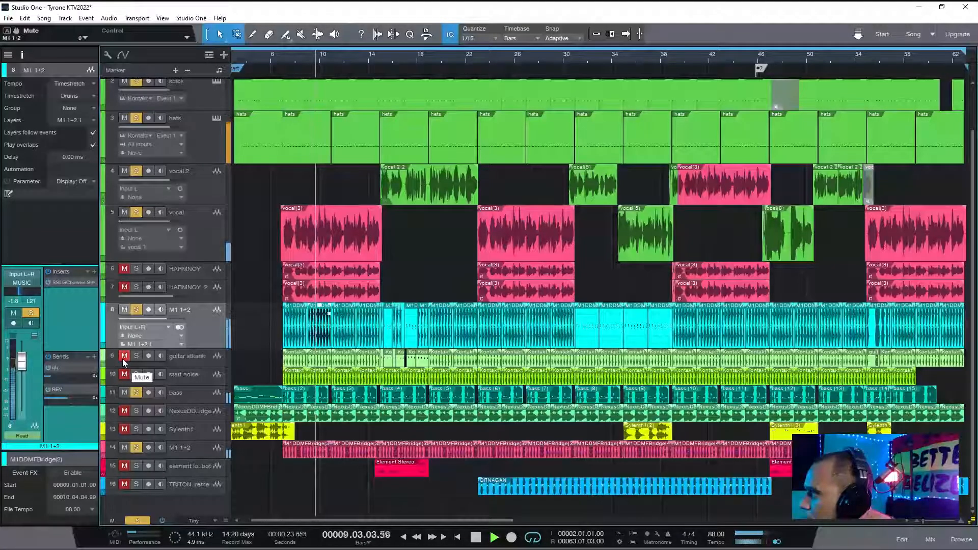
left_click(189, 359)
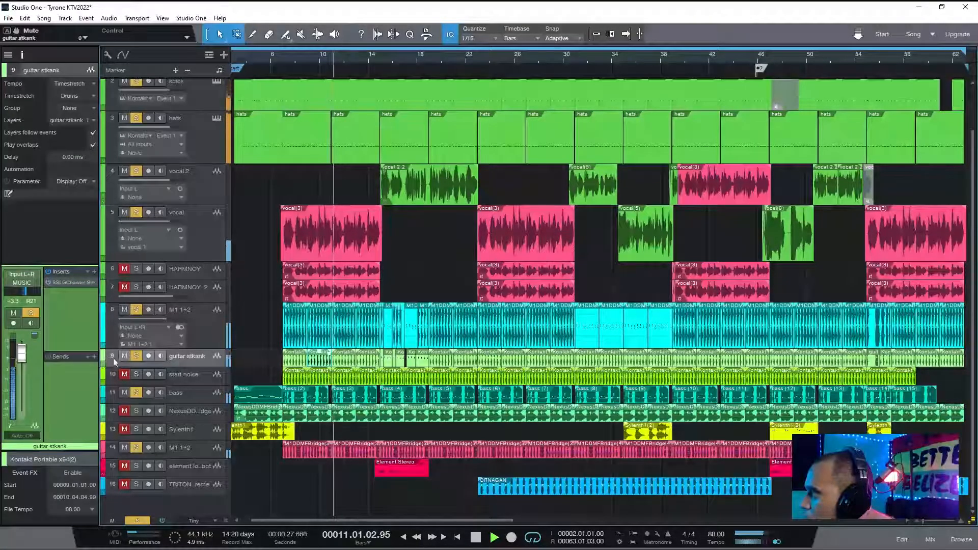
left_click(124, 374)
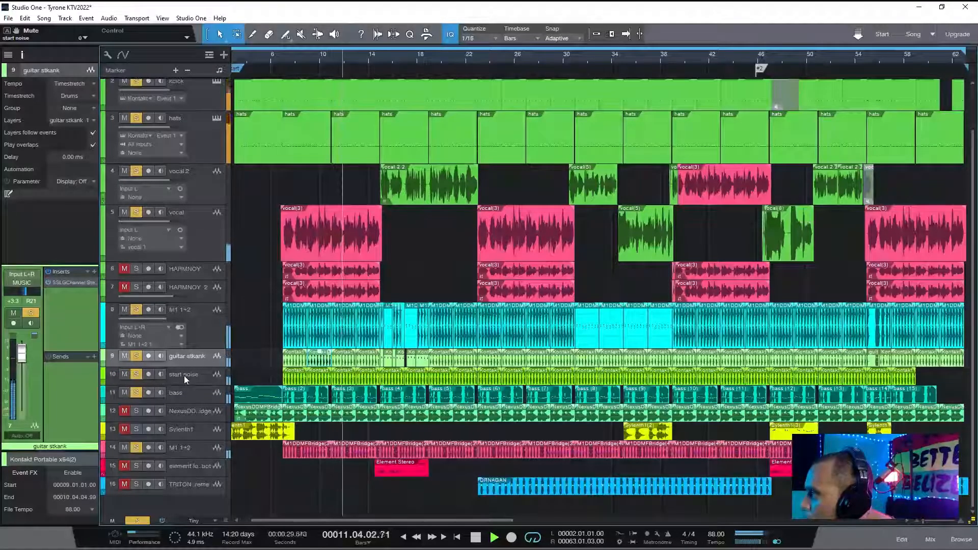
left_click(210, 328)
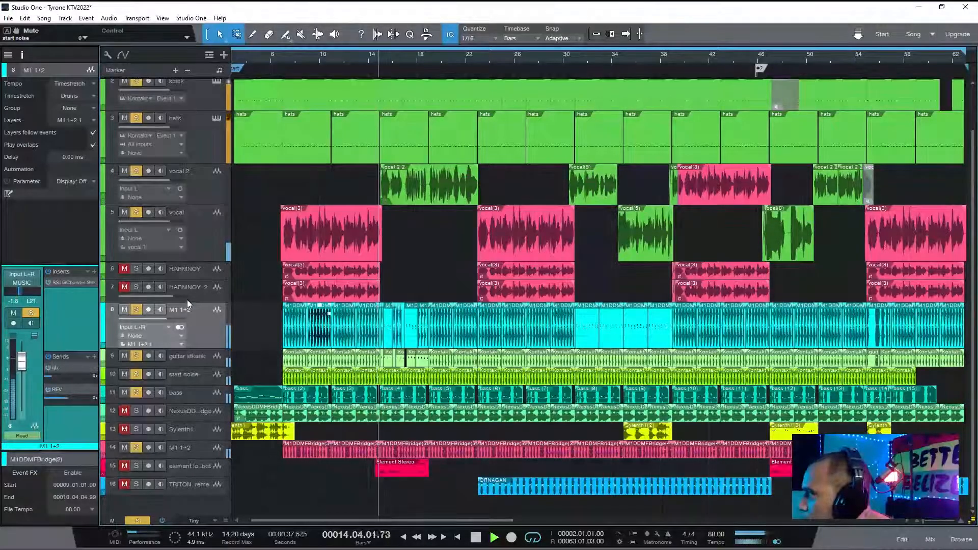
key("space")
- Unmute the NexusDDMFBridge and Sylenth1 tracks while playing the song from bar 6
left_click(194, 411)
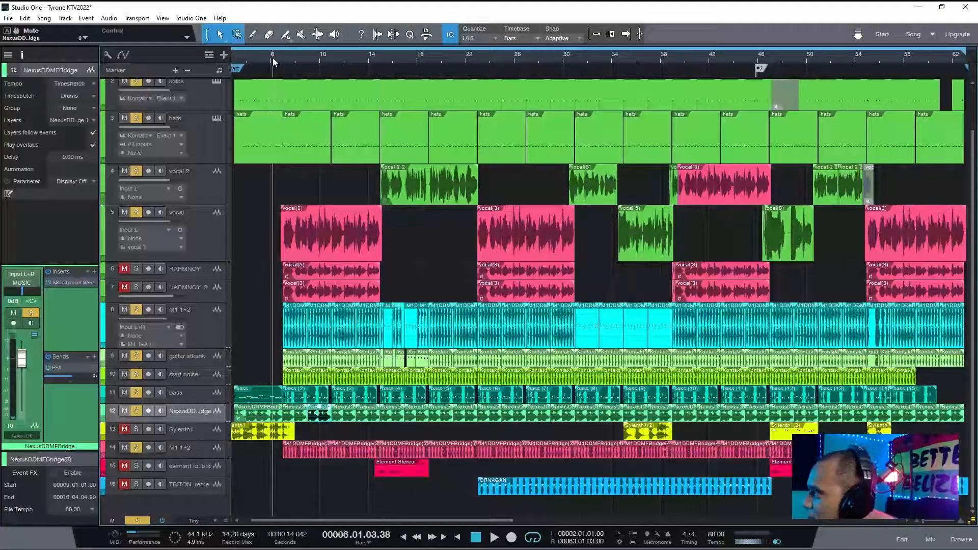
key("space")
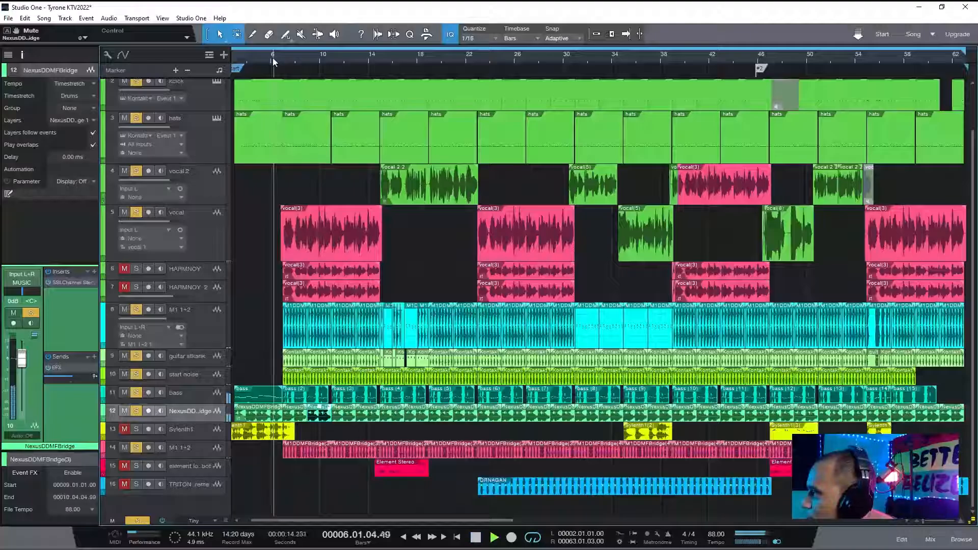
left_click(121, 430)
left_click(135, 430)
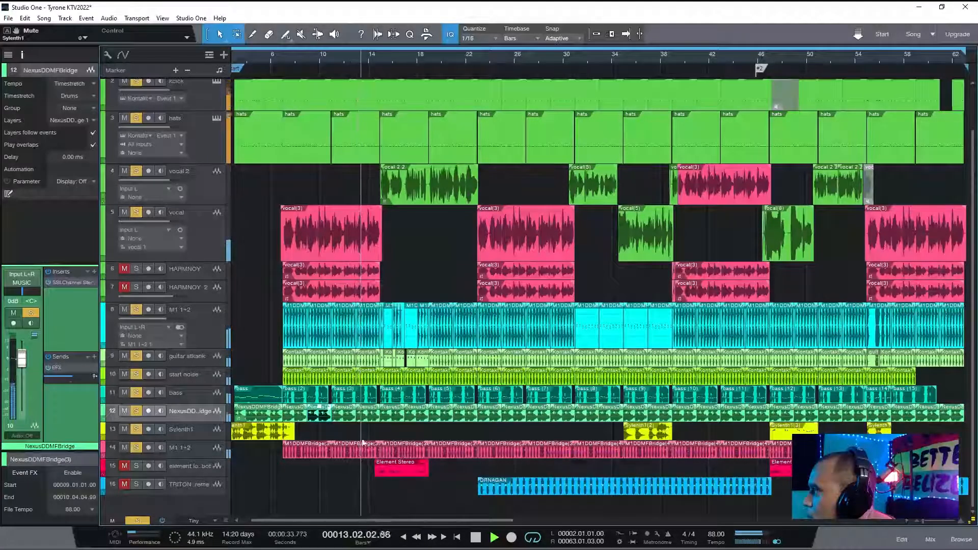
- Unmute the element lonely rebot track and play from bar 14 with every other music track except track 8's M1 1+2 muted
left_click(193, 465)
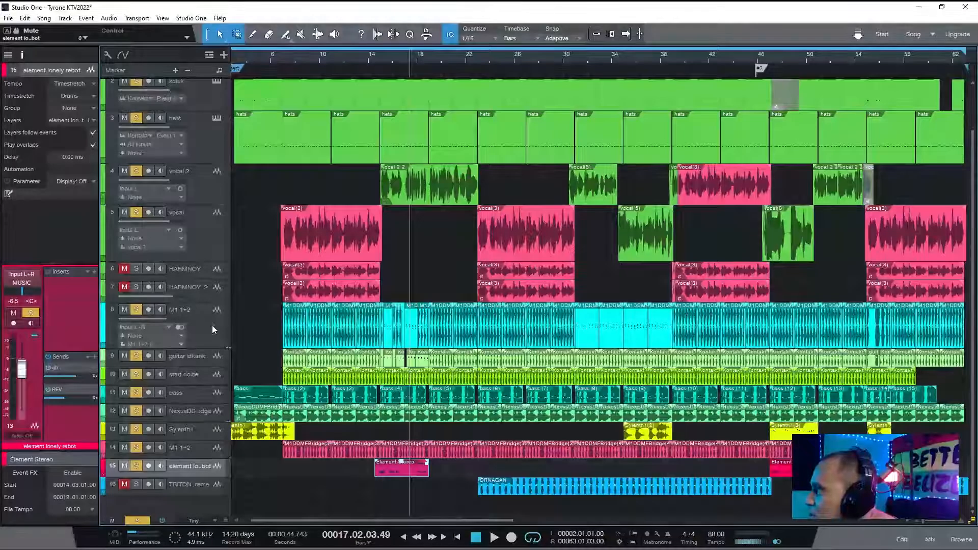
left_click(213, 334)
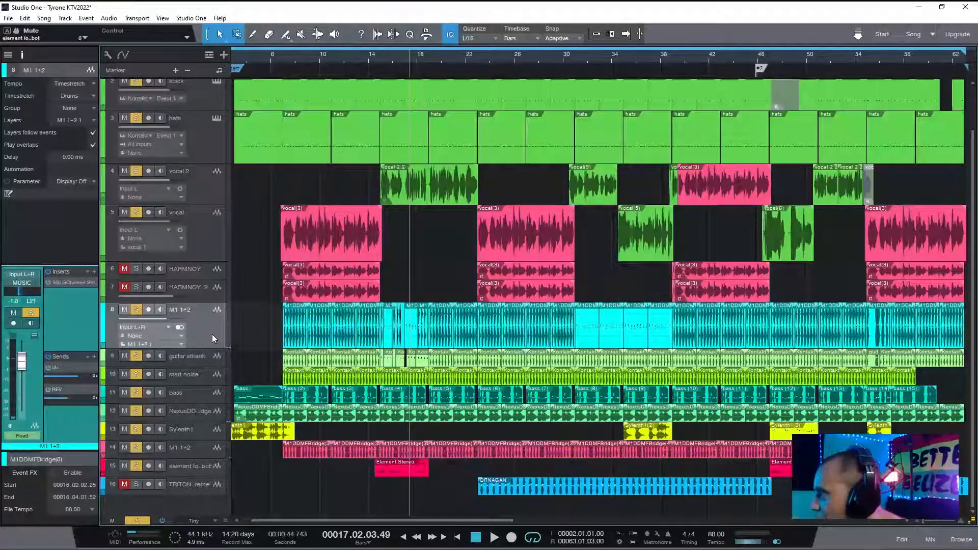
left_click(196, 468)
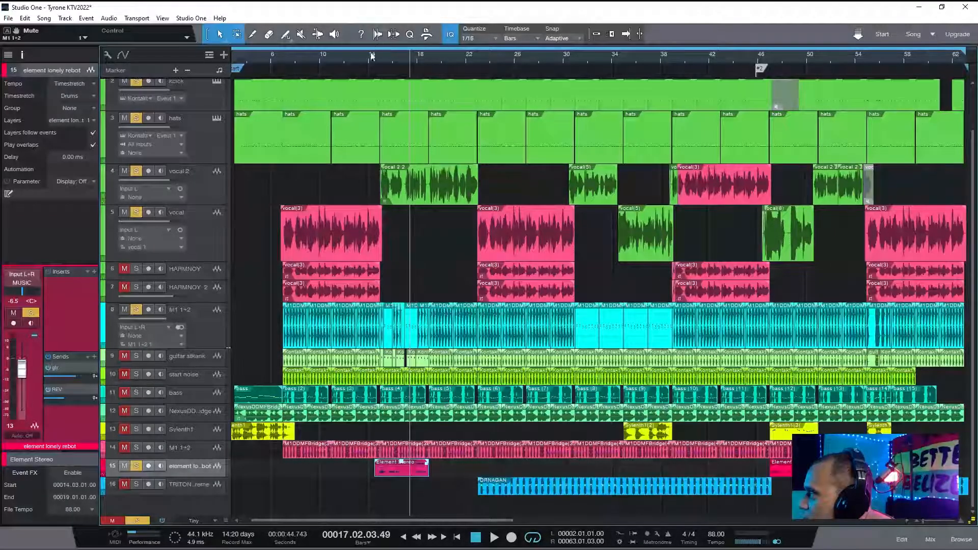
key("space")
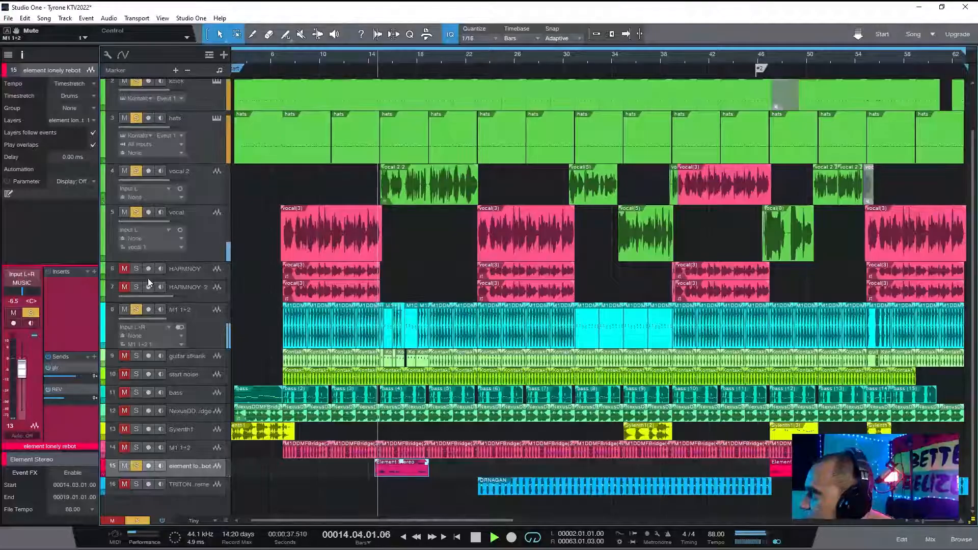
- Mute the vocal and vocal 2 tracks during playback to hear the element lonely rebot part, and stop playback
left_click(121, 212)
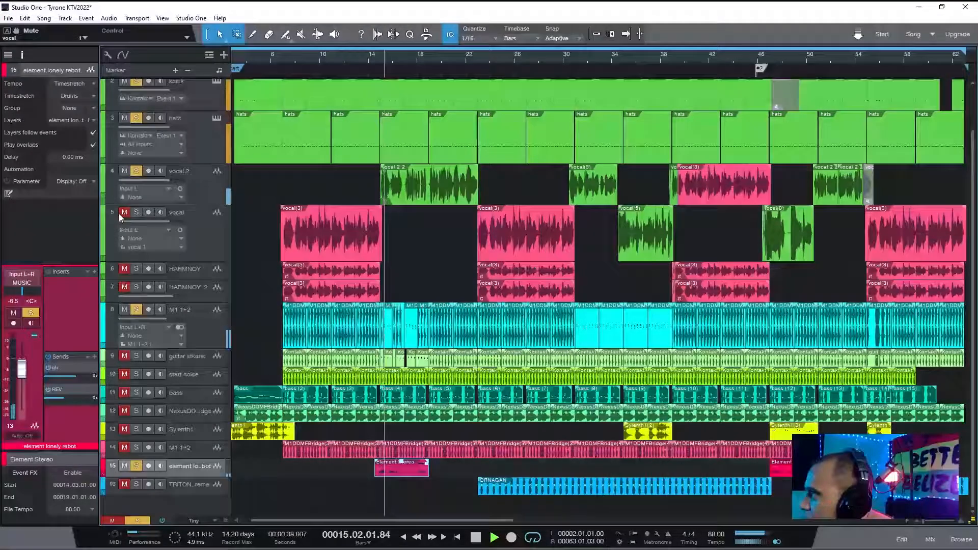
left_click(123, 171)
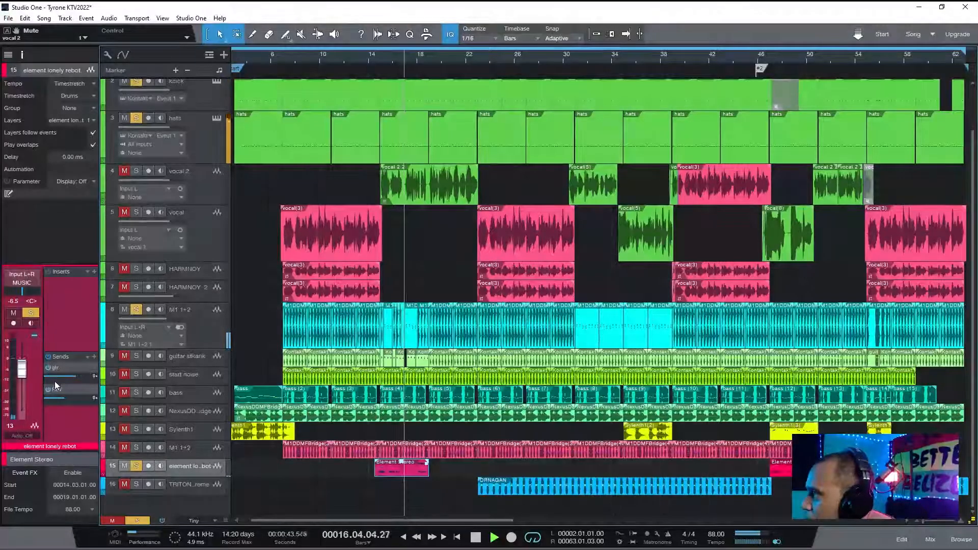
key("space")
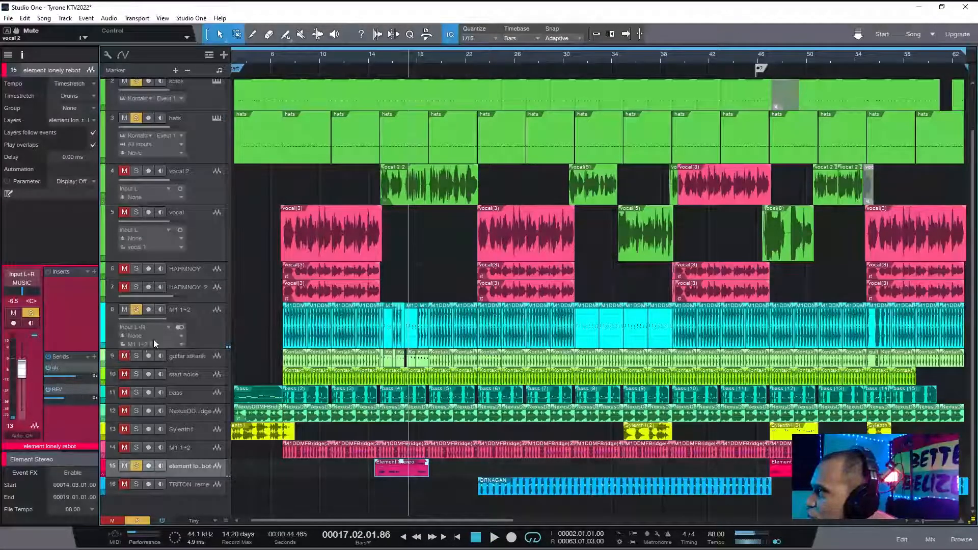
- Unmute both harmony tracks, clear all remaining mutes and solos, and play the full mix from just before bar 7
left_click(124, 269)
left_click(124, 287)
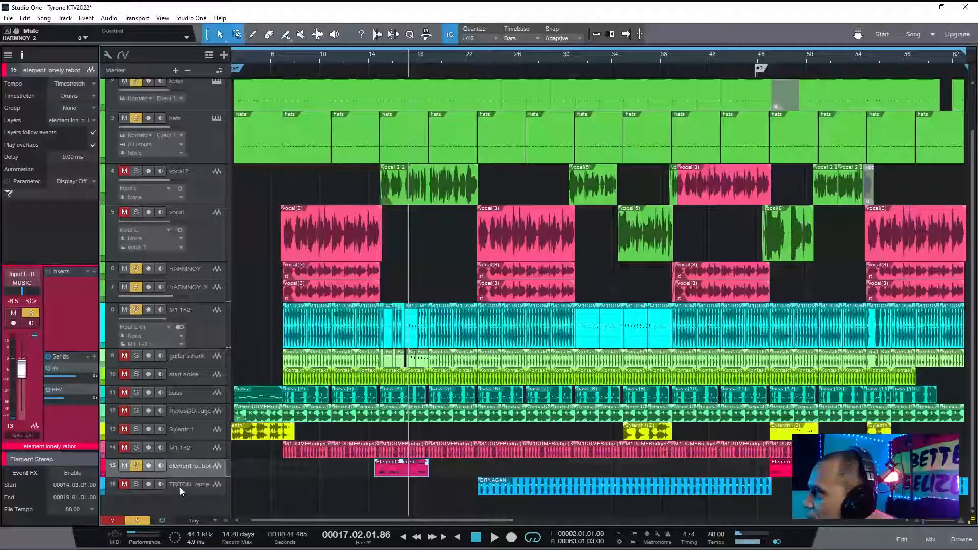
left_click(113, 521)
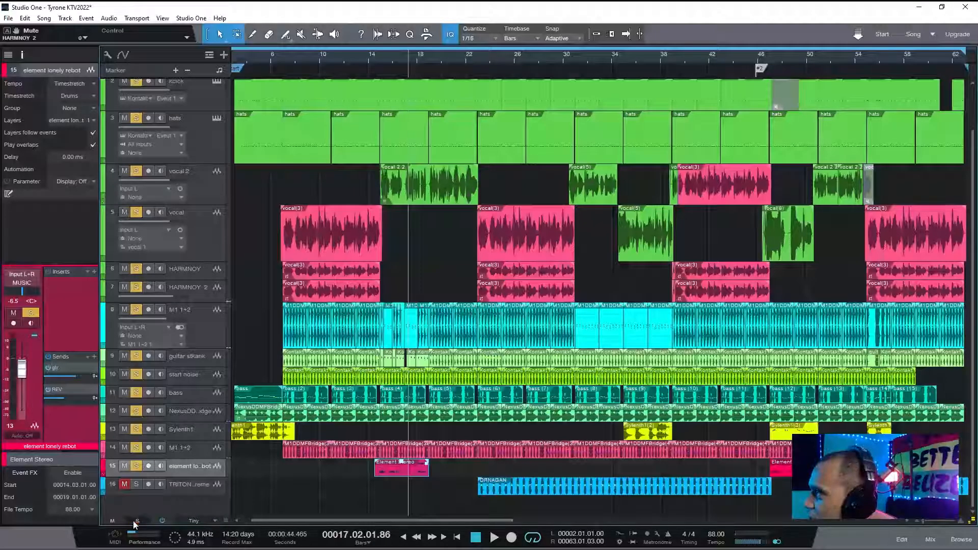
left_click(136, 521)
key("space")
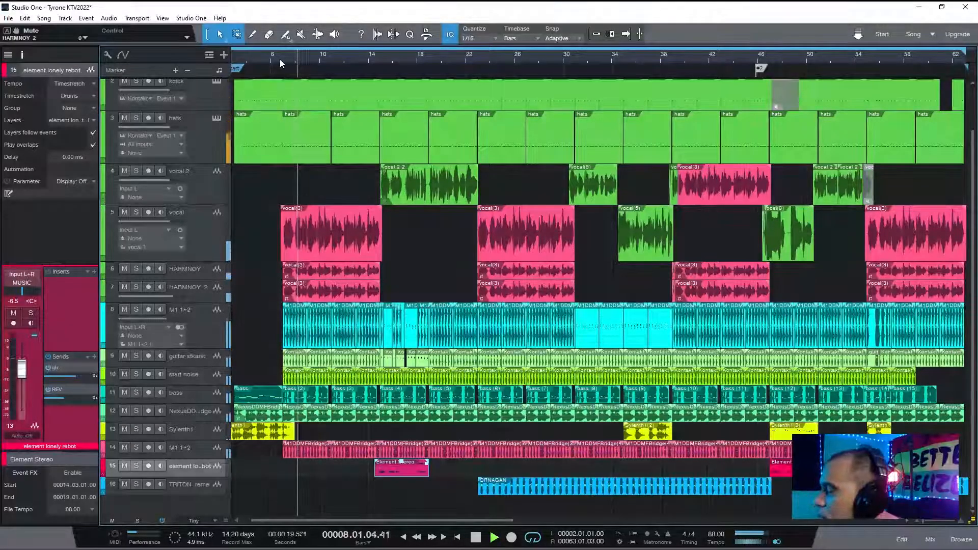
- Examine the HARMNOY and HARMNOY 2 tracks' clips, inserts and sends while the full mix plays
left_click(194, 291)
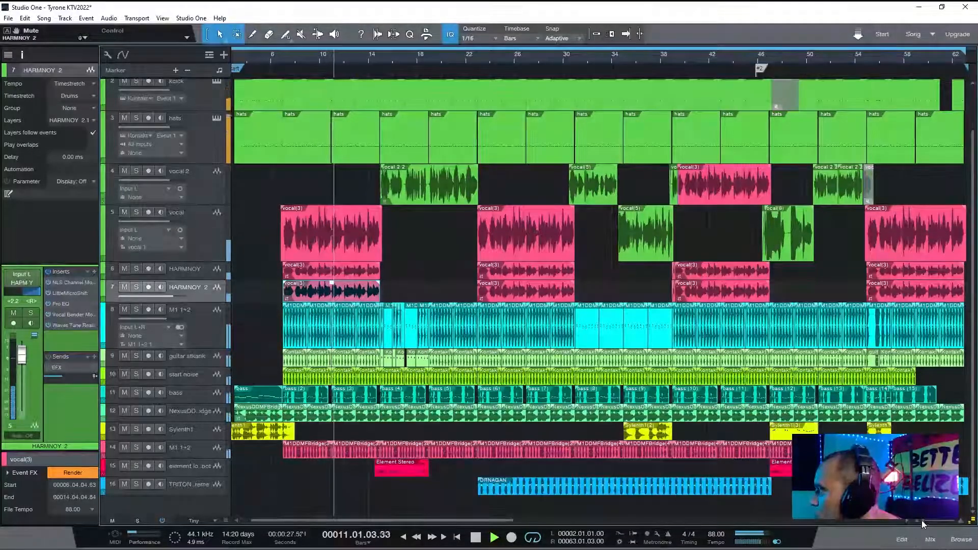
left_click_drag(922, 521, 923, 522)
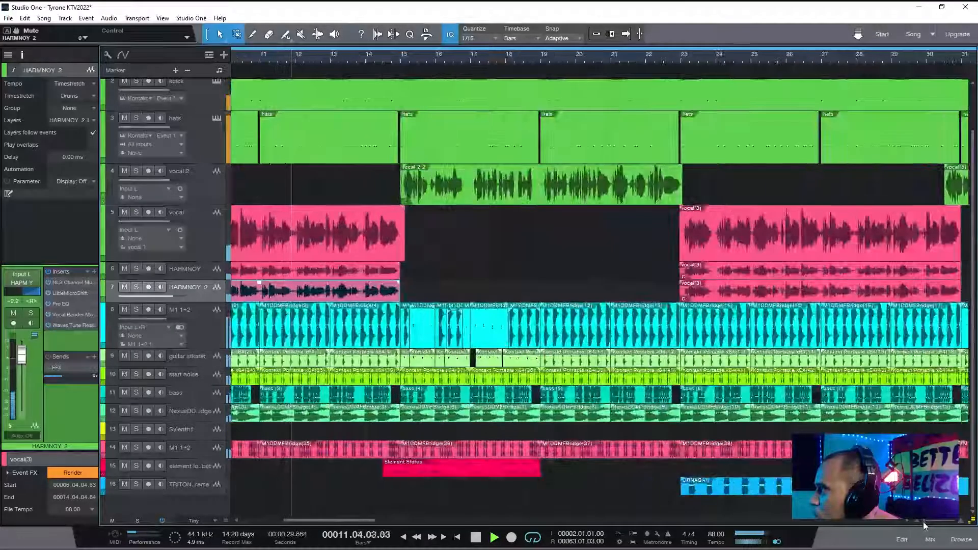
left_click_drag(347, 520, 324, 521)
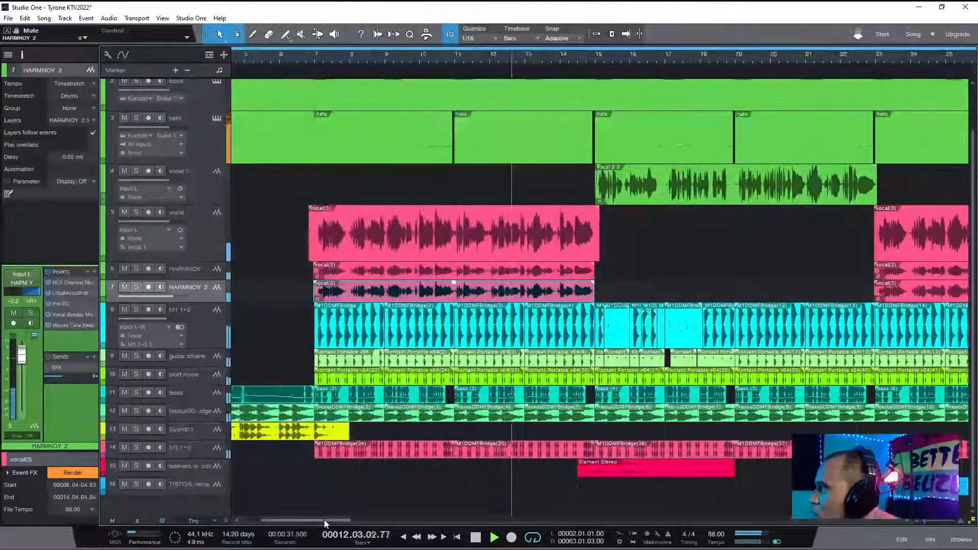
left_click(207, 268)
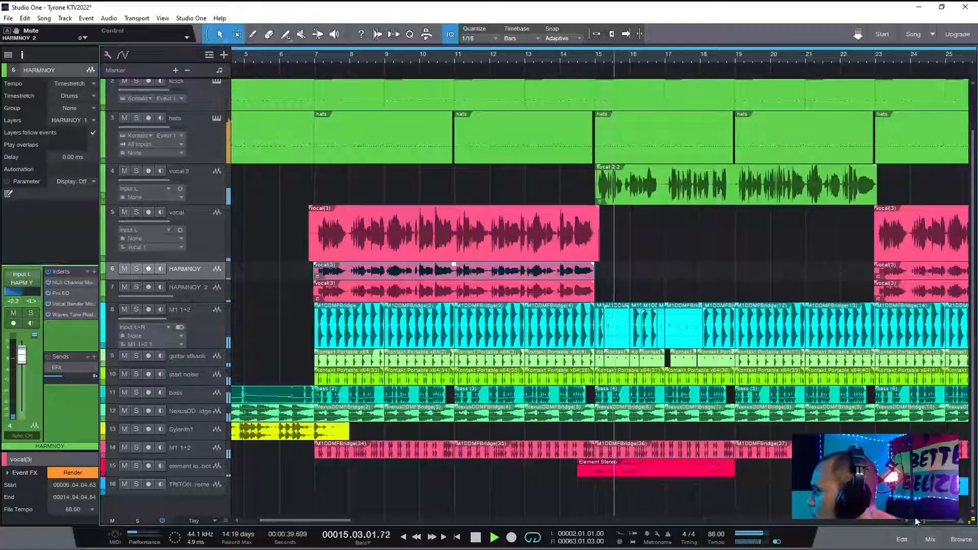
left_click_drag(924, 520, 925, 520)
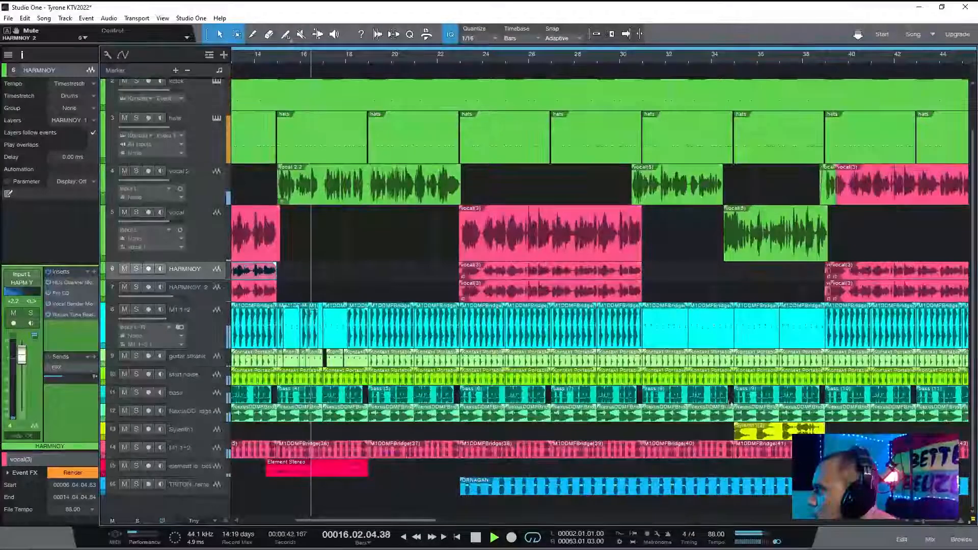
left_click(205, 285)
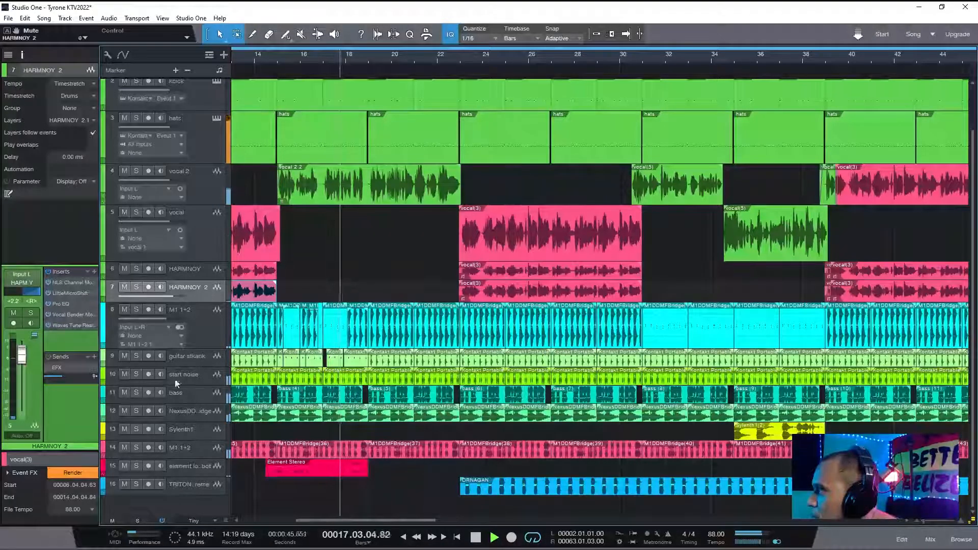
- Mute the NexusDDMFBridge track, and review the vocal and harmony channels and the REV bus's S1 Imager
left_click(125, 411)
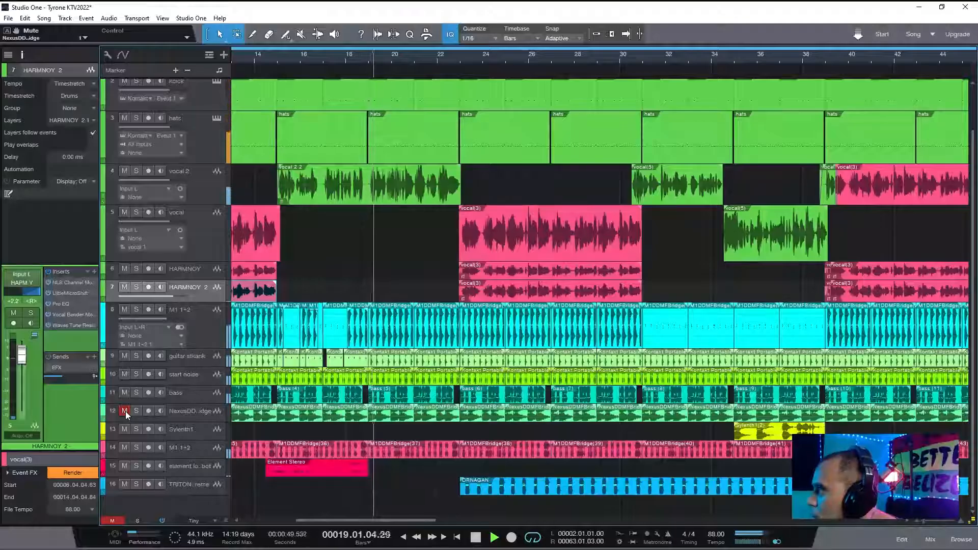
left_click(212, 246)
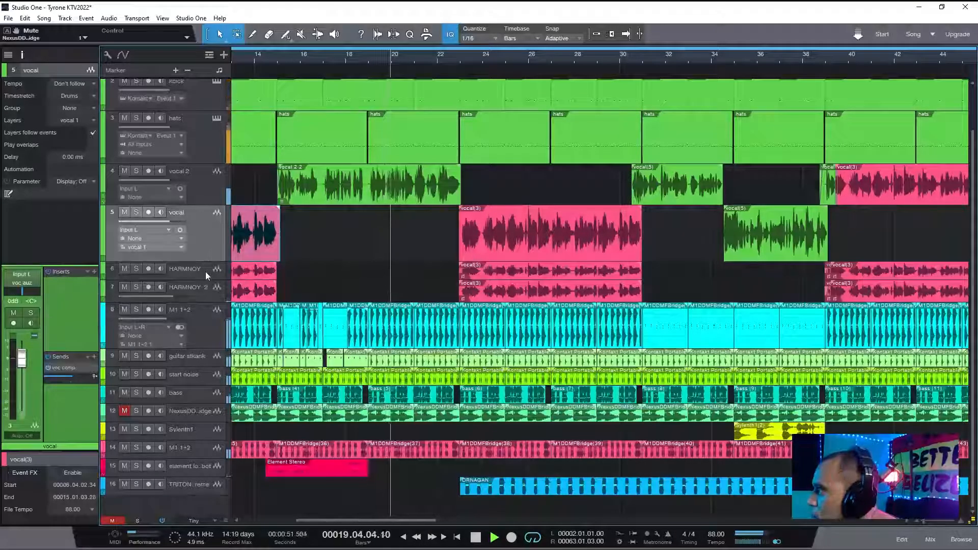
left_click(204, 272)
left_click(208, 231)
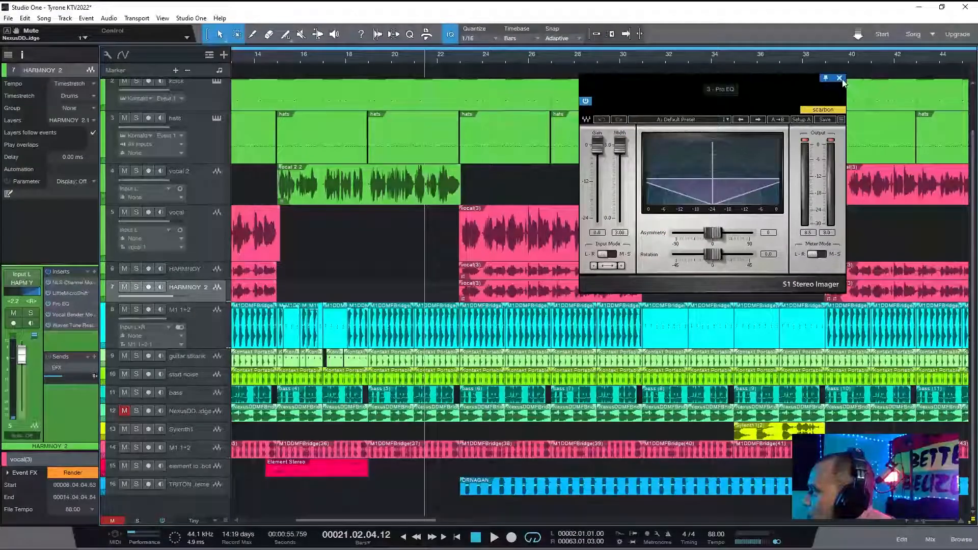
left_click(839, 78)
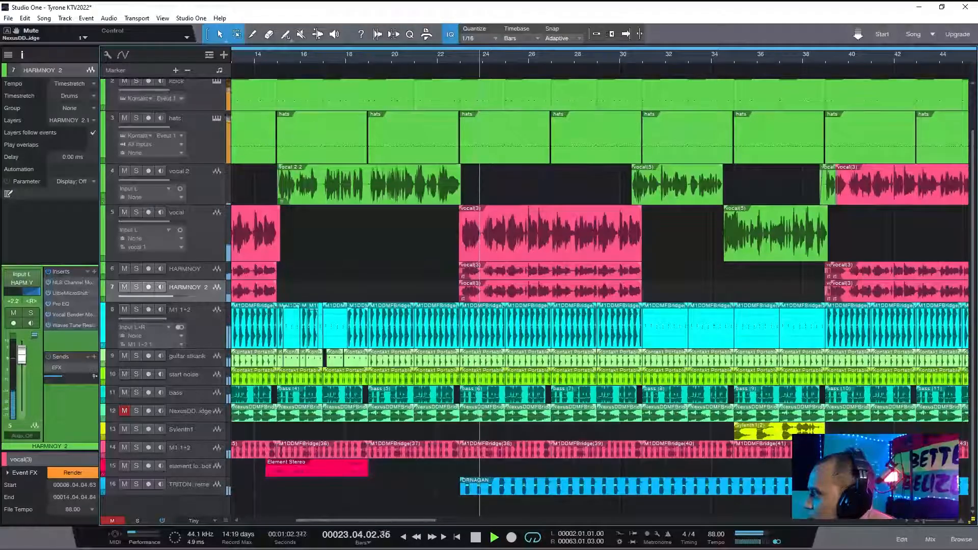
- Play the song from bar 44 and clear all remaining mutes to bring back the NexusDDMFBridge track
mouse_move(802, 541)
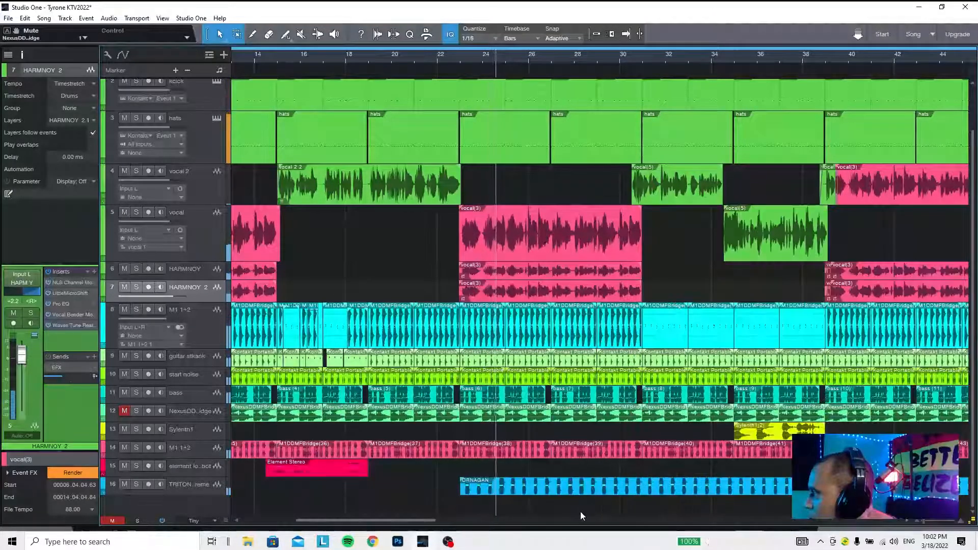
left_click_drag(922, 519, 921, 518)
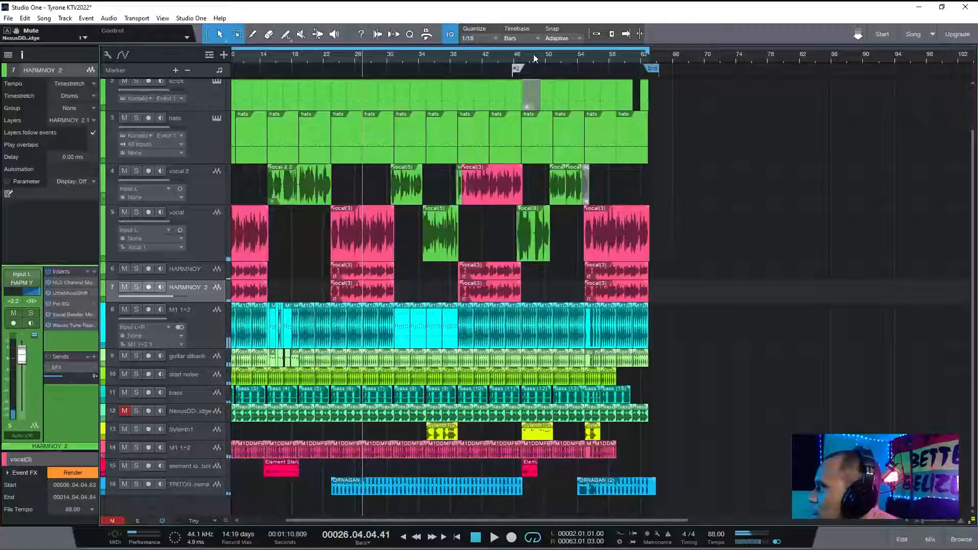
left_click(502, 60)
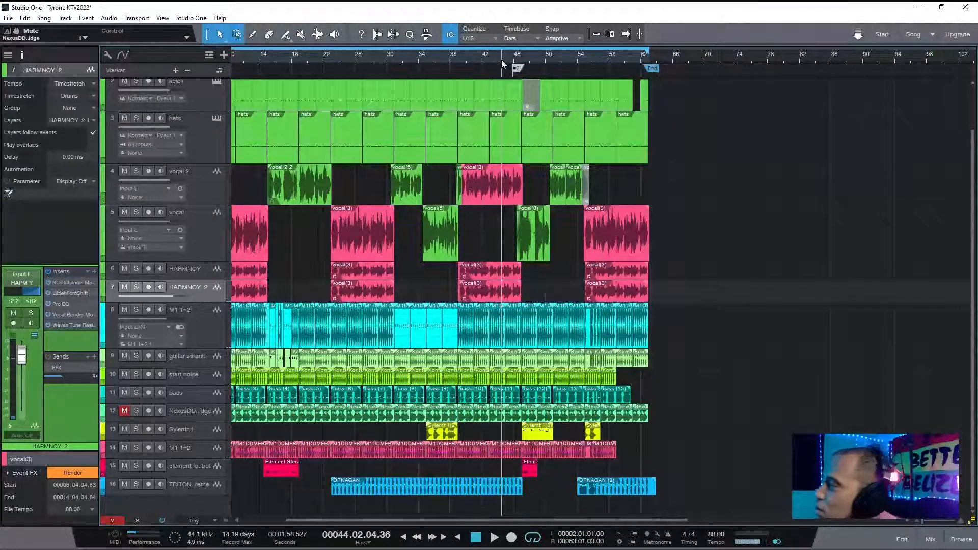
key("space")
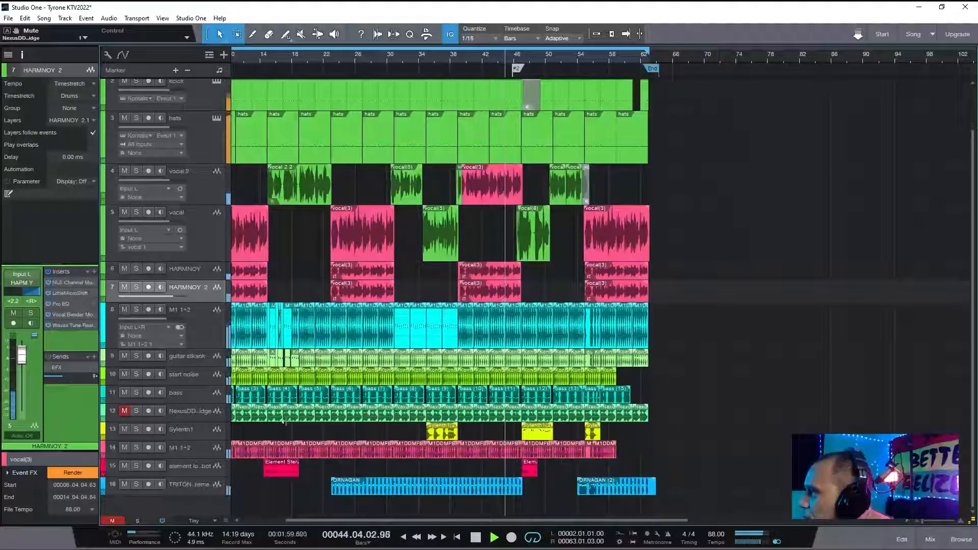
left_click(113, 520)
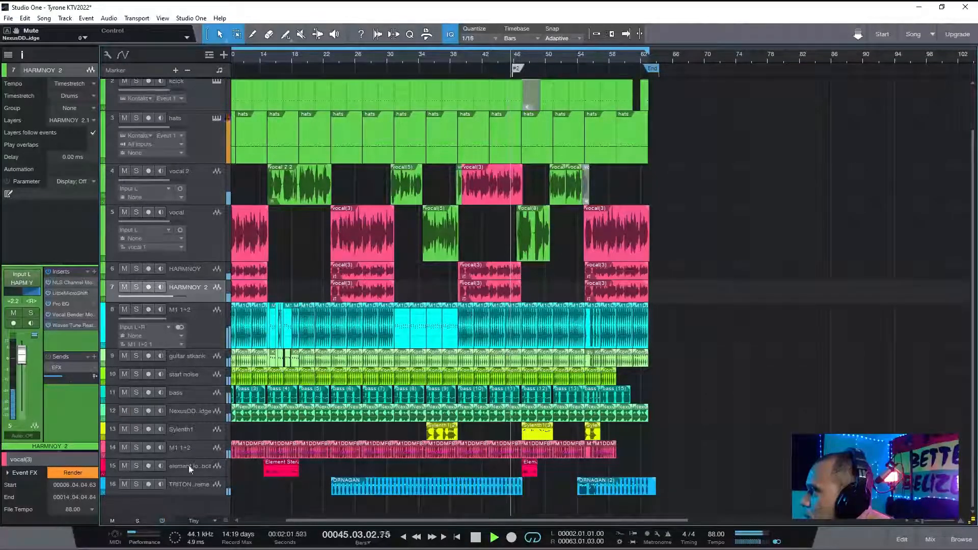
- Examine the vocal and vocal 2 tracks' clips, inserts and sends while the full mix plays
left_click(213, 223)
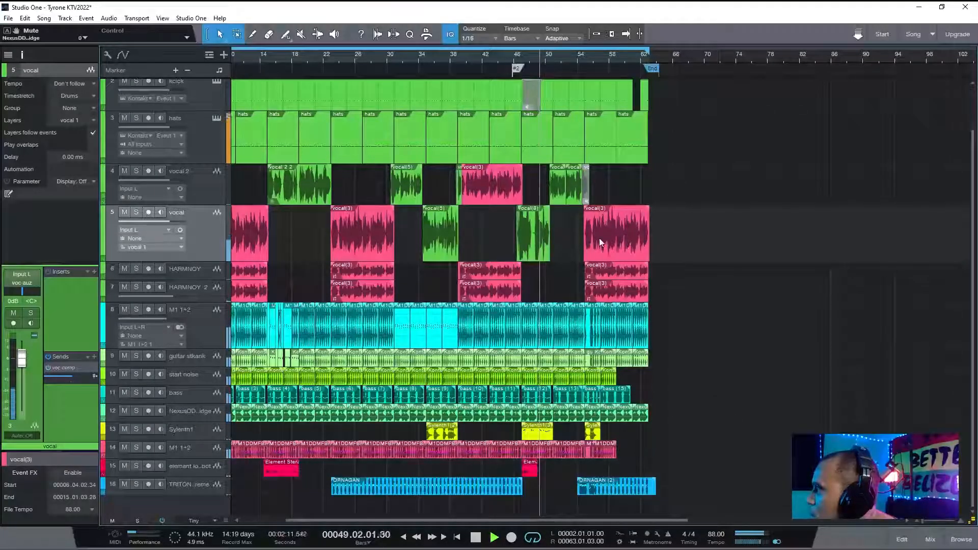
scroll(969, 193, "up", 2)
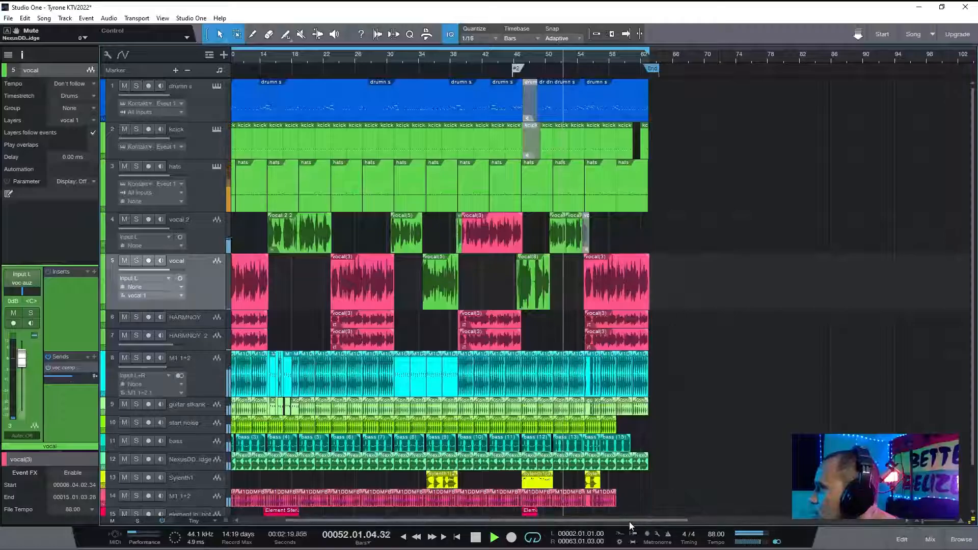
scroll(645, 520, "right", 3)
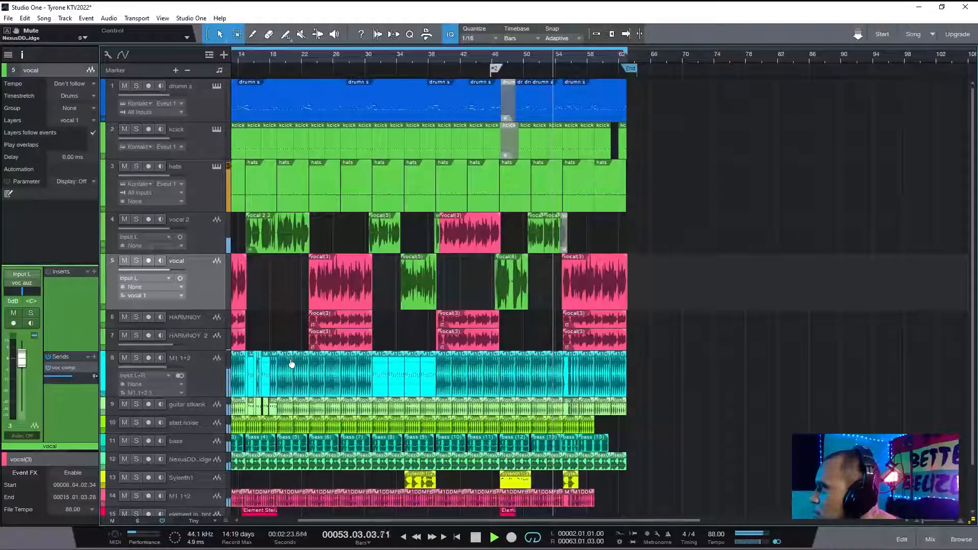
left_click(199, 241)
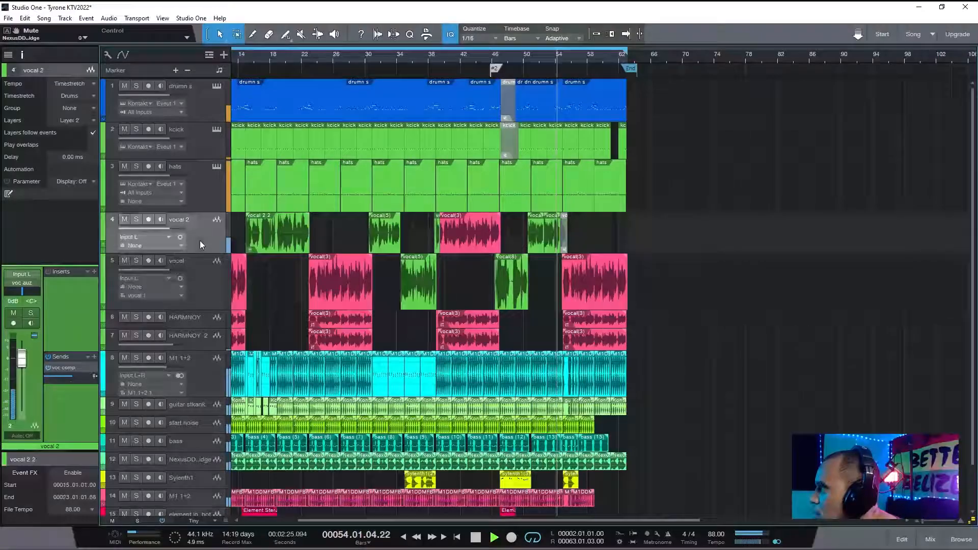
left_click(204, 278)
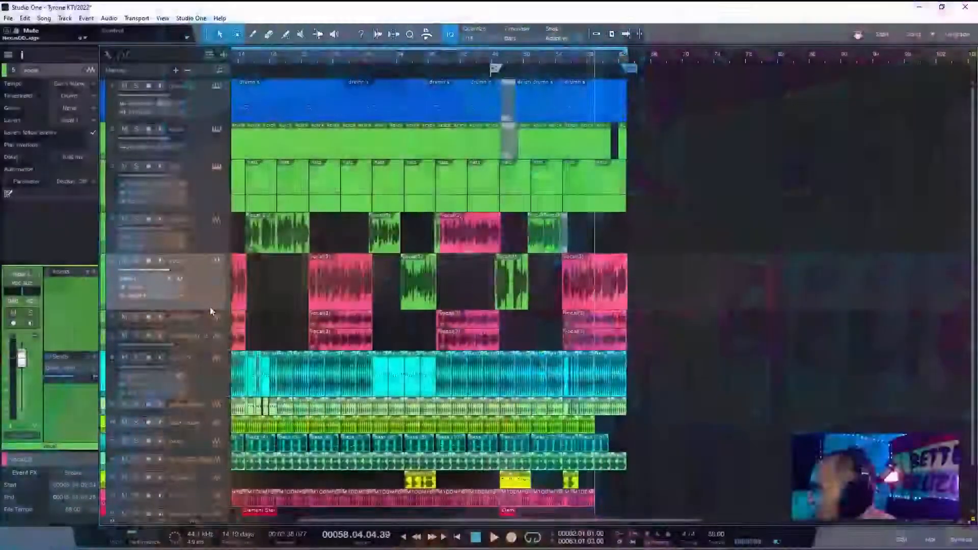
left_click(210, 307)
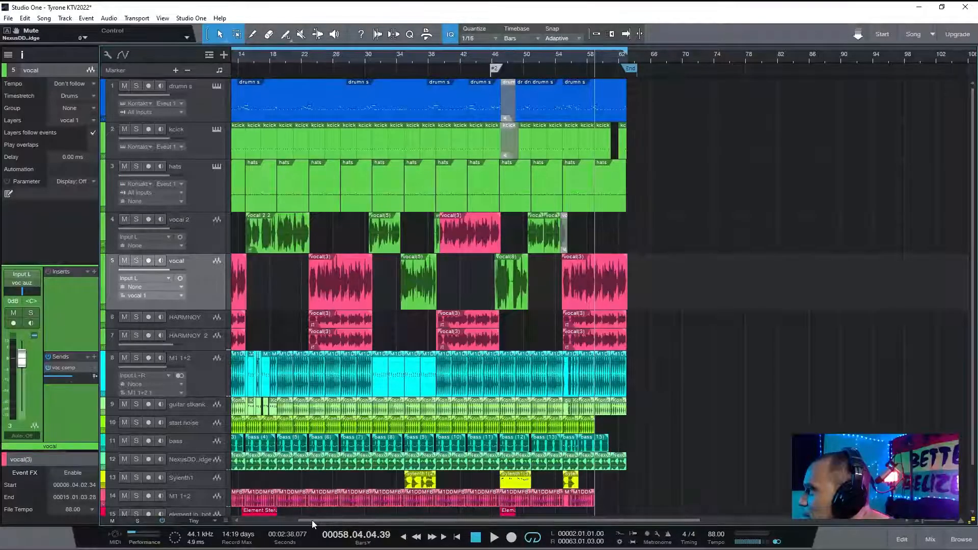
- Return to the song's opening and play the full mix from just before bar 3
left_click_drag(312, 521, 259, 521)
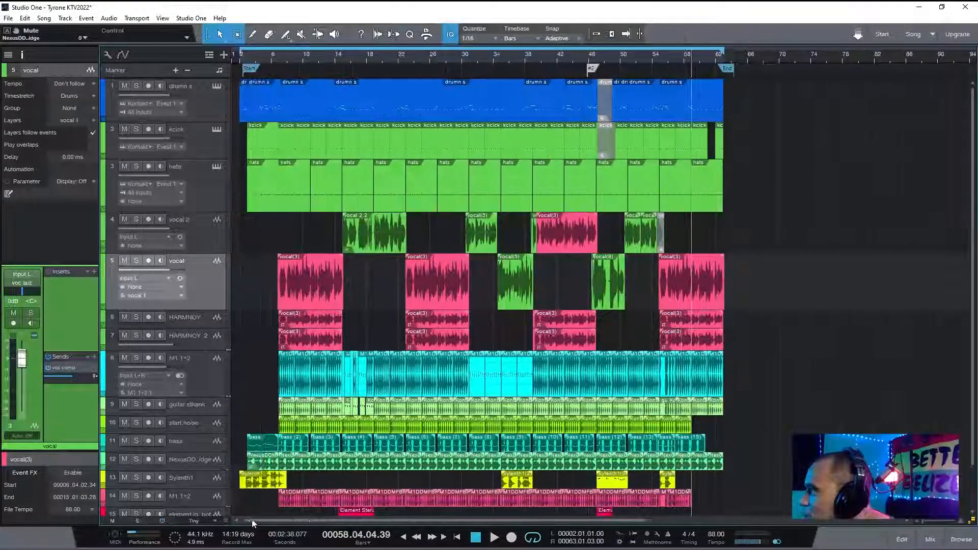
left_click(252, 57)
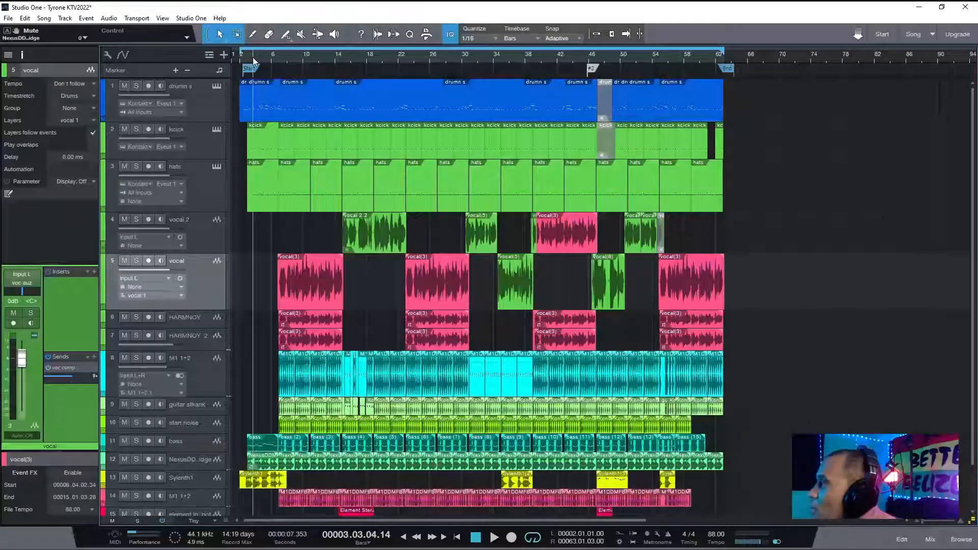
left_click(246, 58)
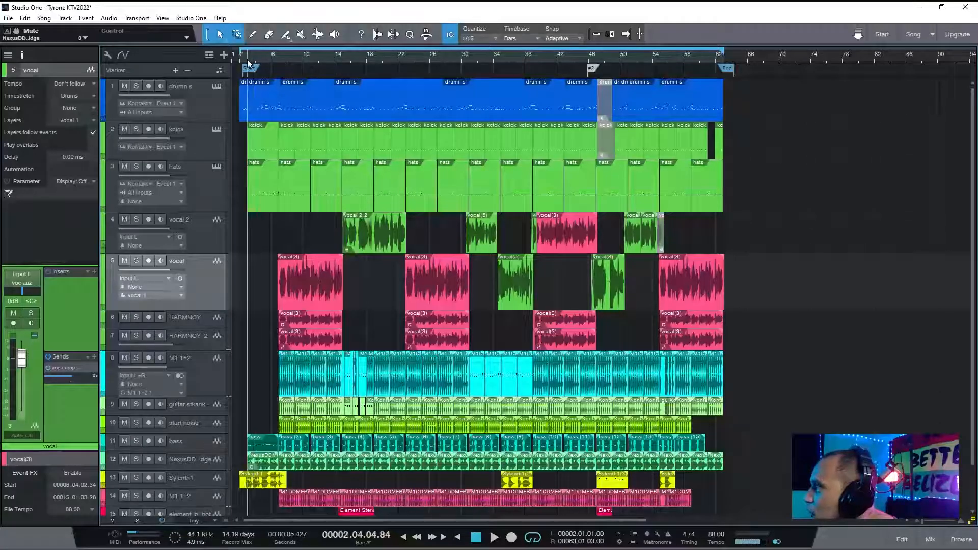
key("space")
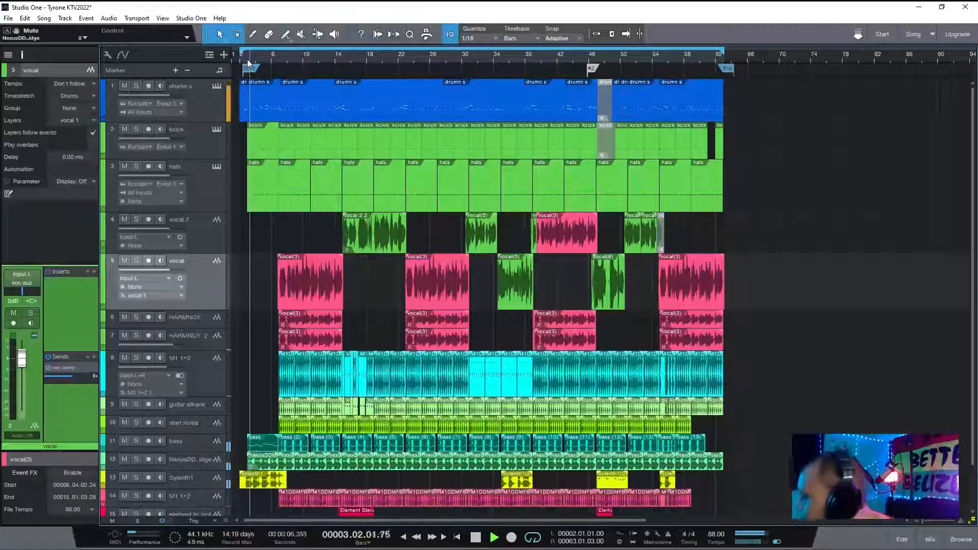